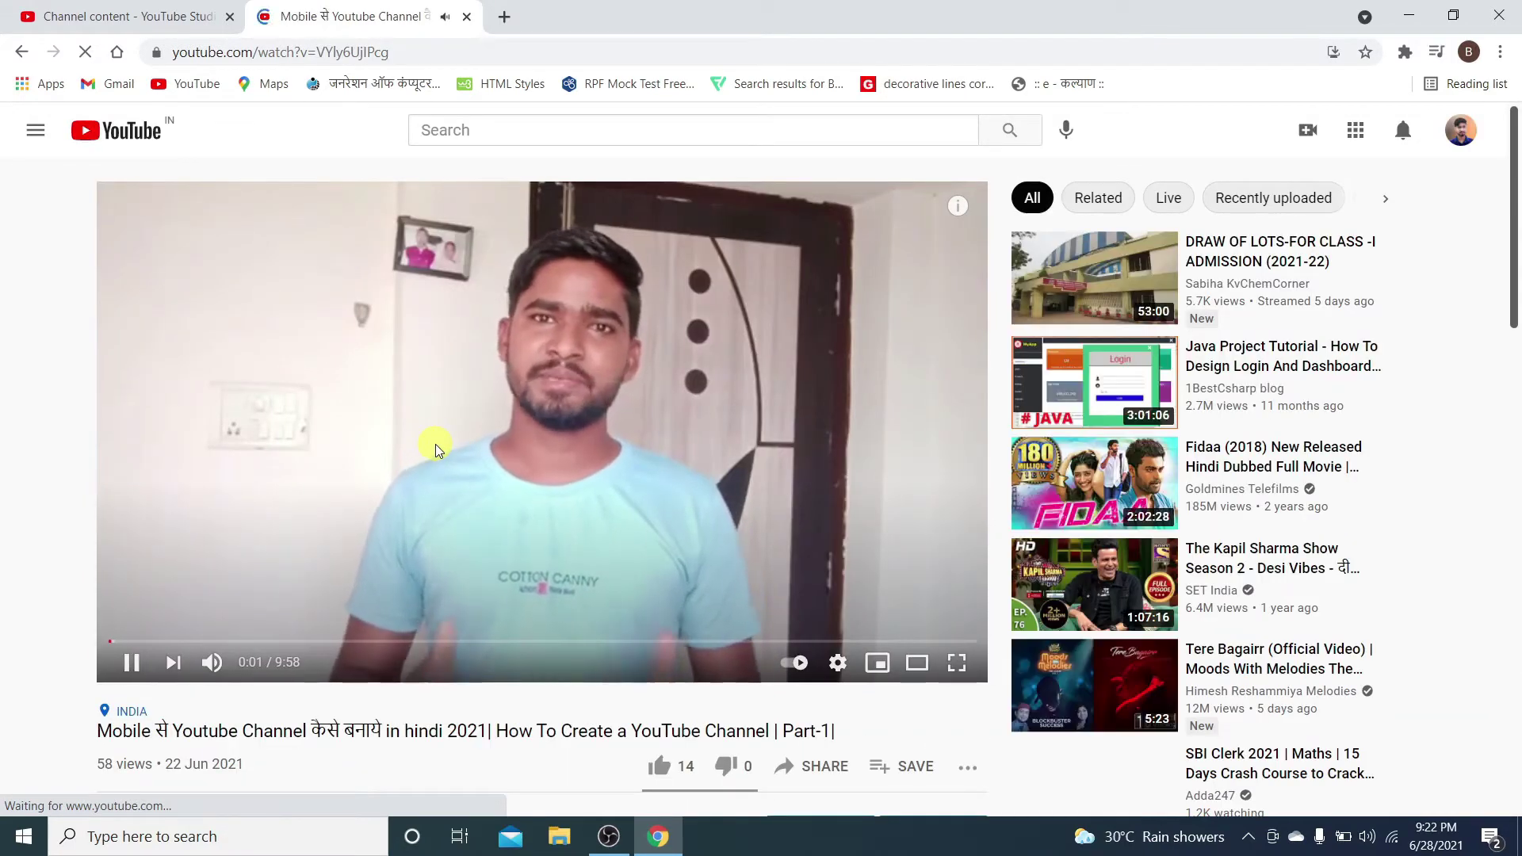
View the end screen elements near 9:45 of the Mobile से Youtube Channel video, and open the linked photo retouching video.
click(435, 444)
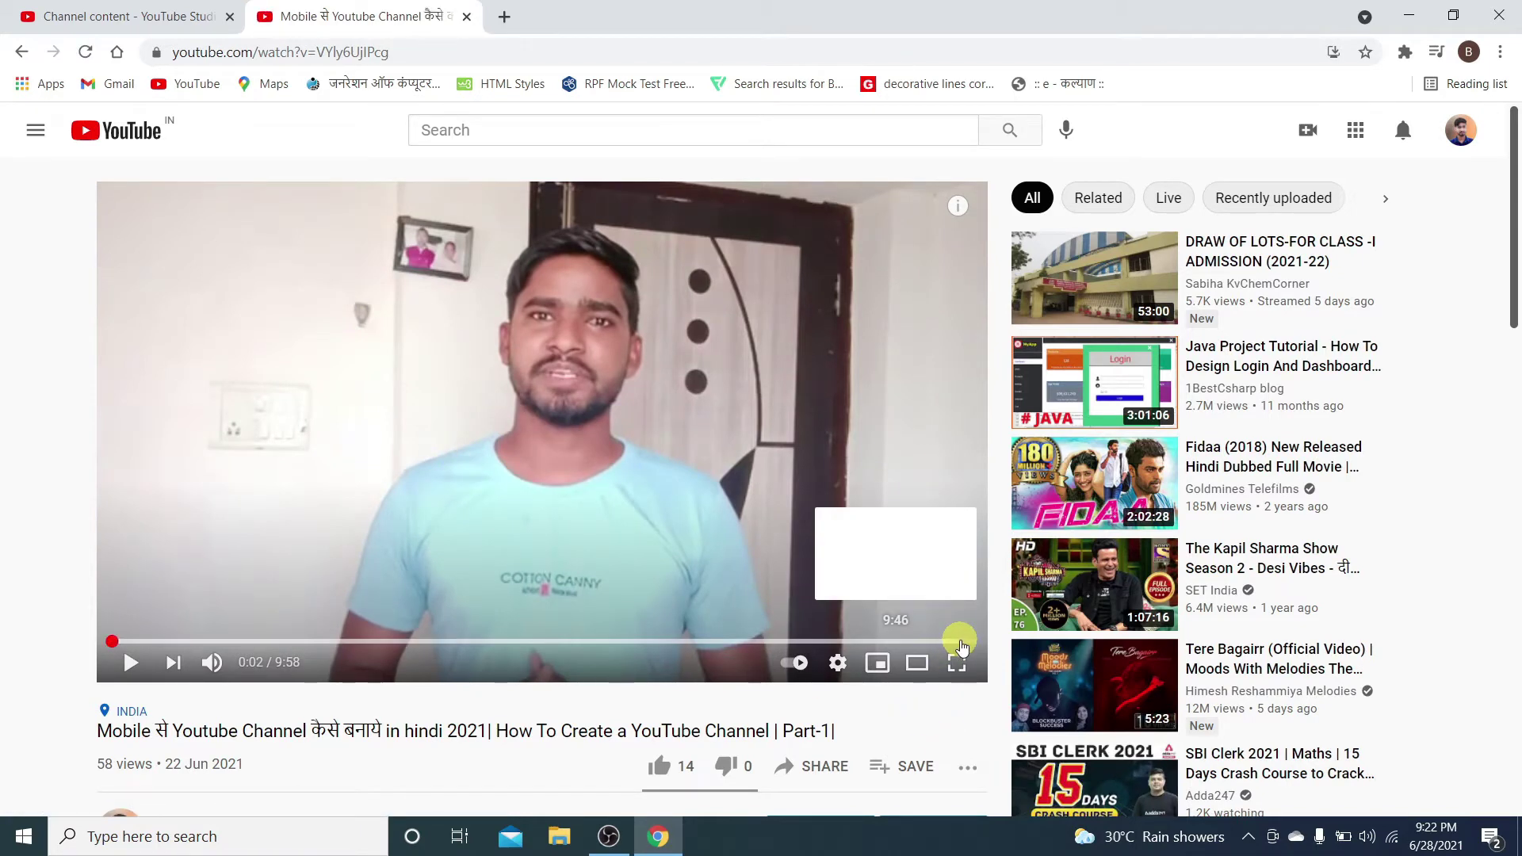
click(961, 642)
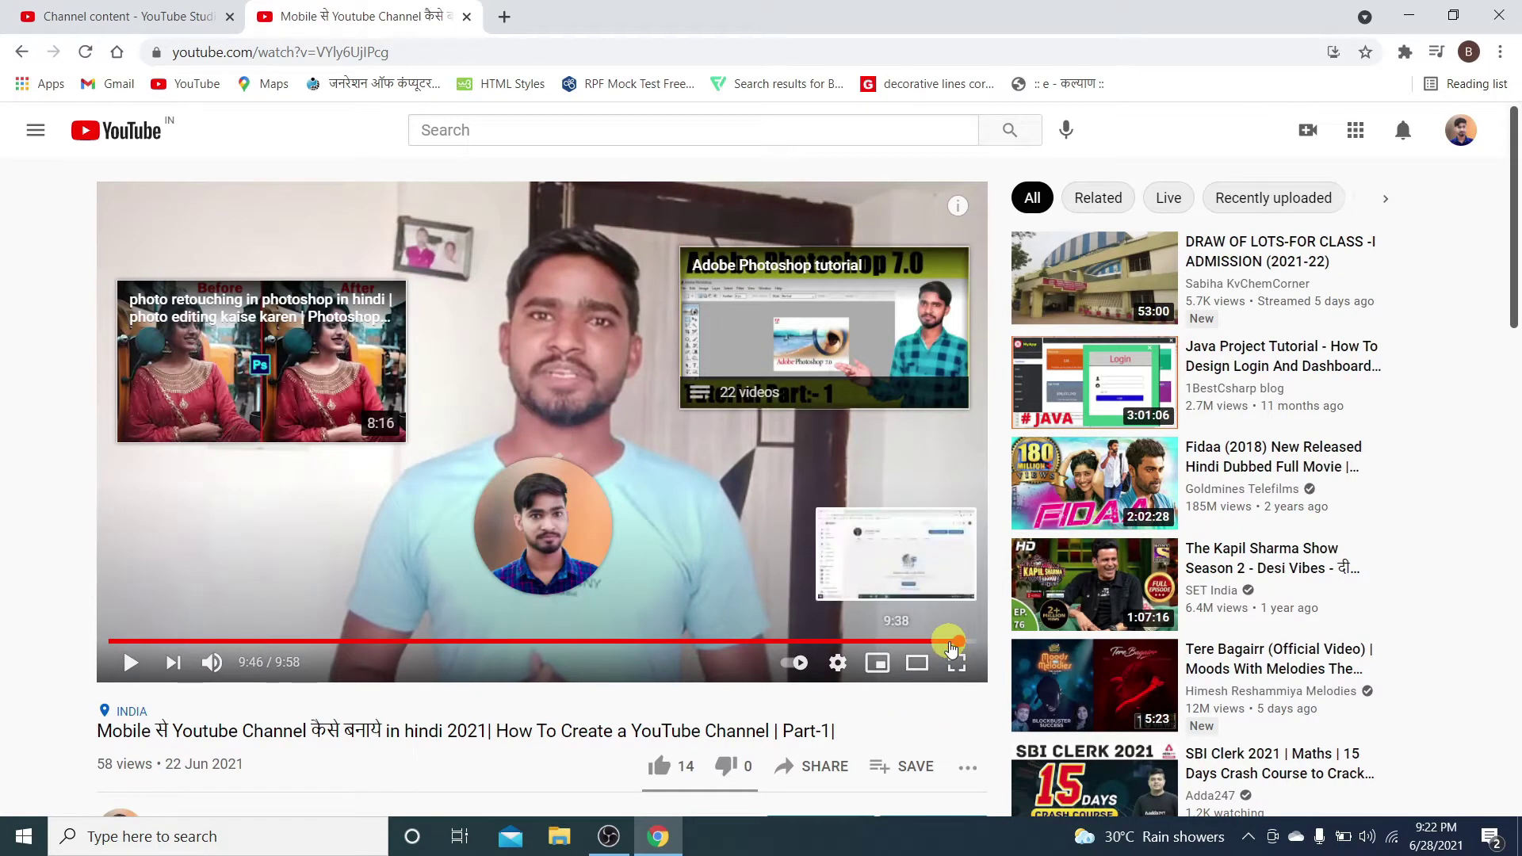
click(947, 642)
click(954, 642)
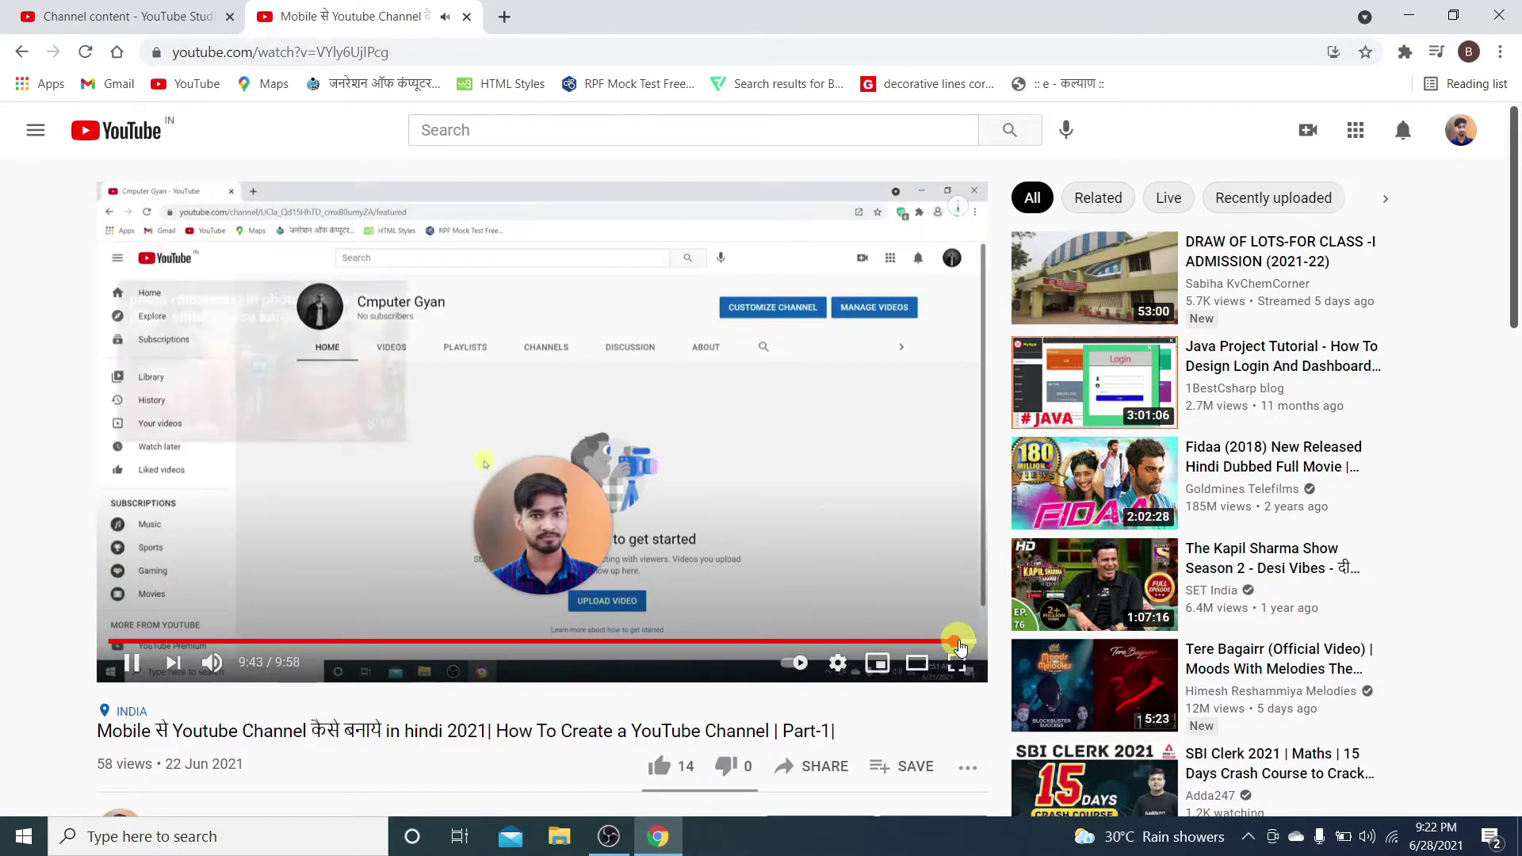
click(587, 593)
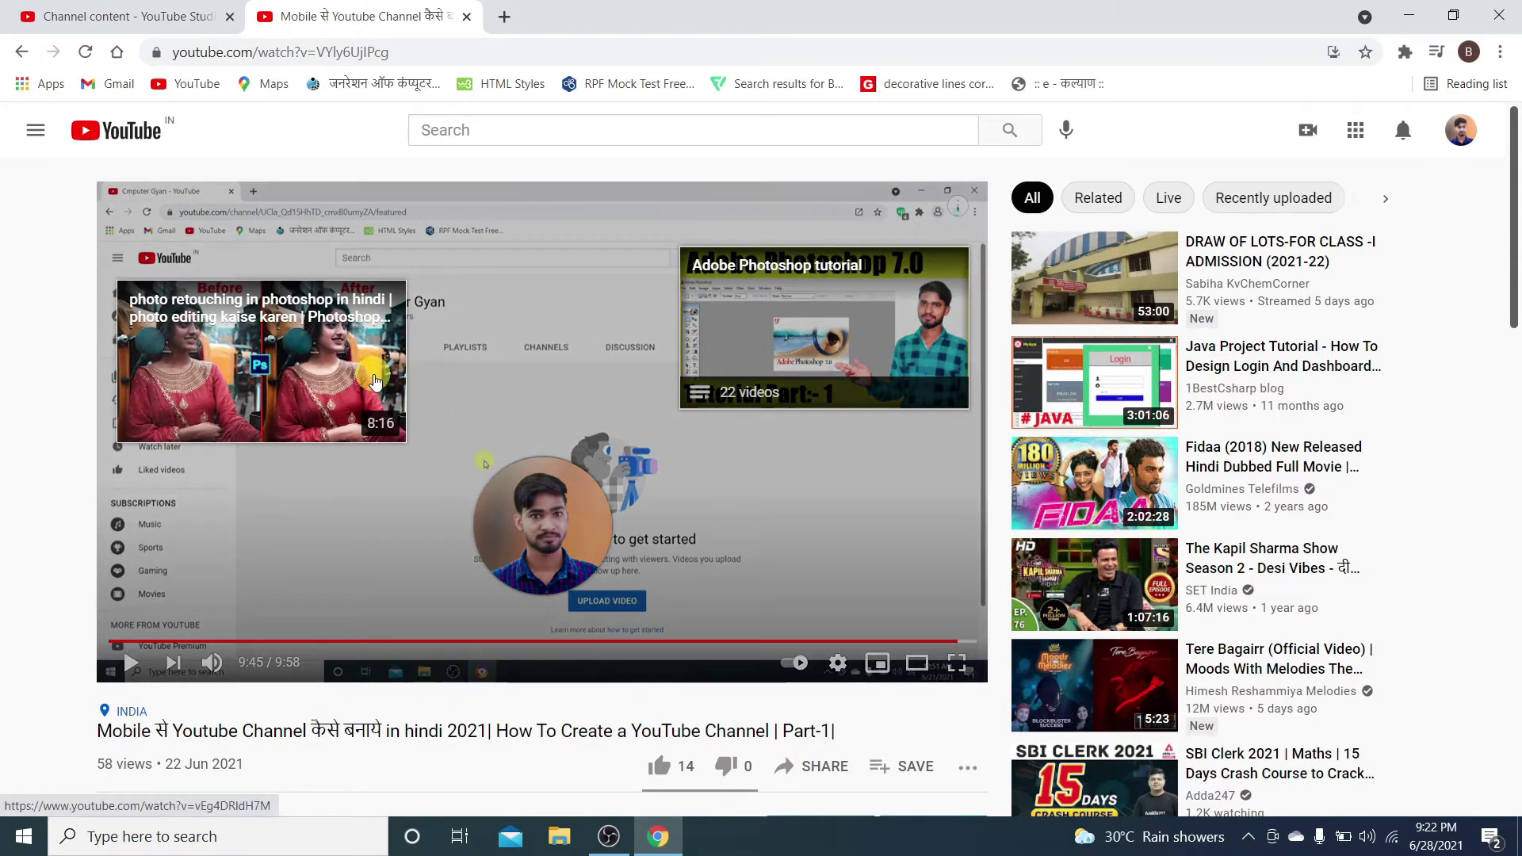
click(309, 377)
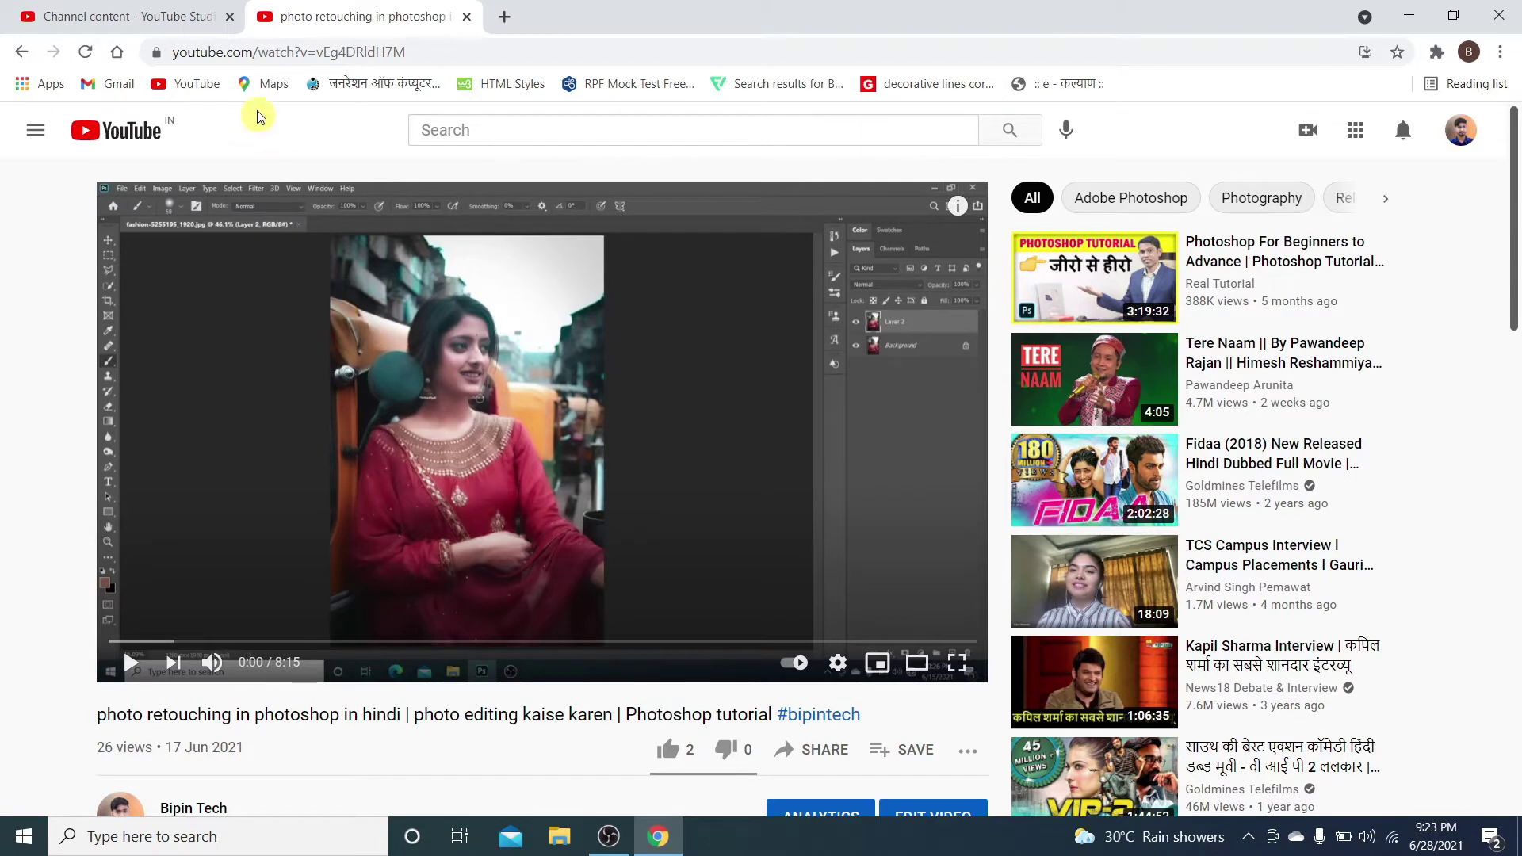
click(155, 19)
mouse_move(618, 453)
scroll(646, 570, up, 4)
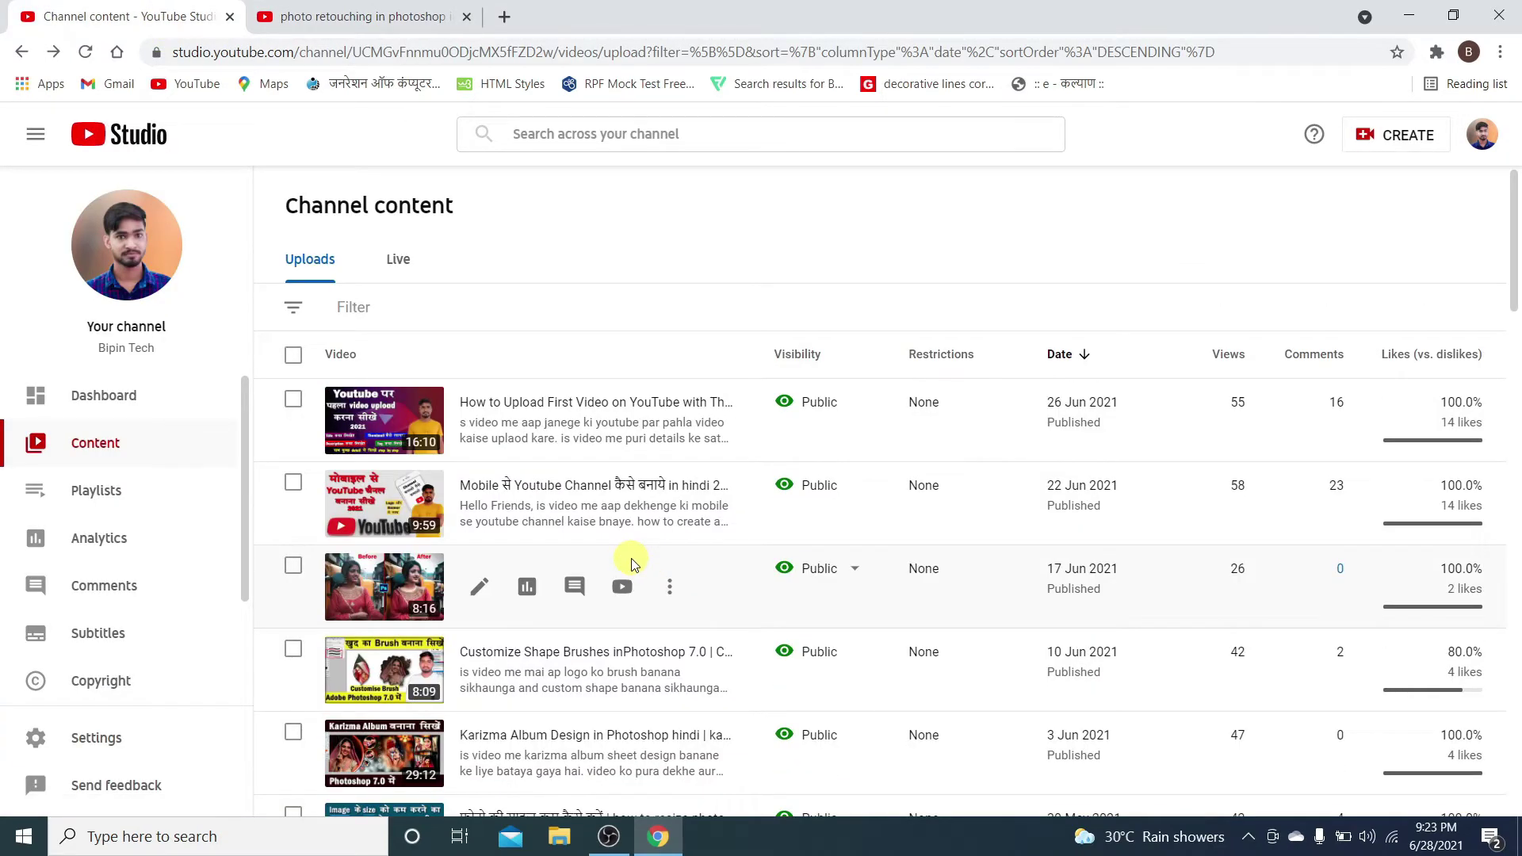
scroll(634, 562, down, 12)
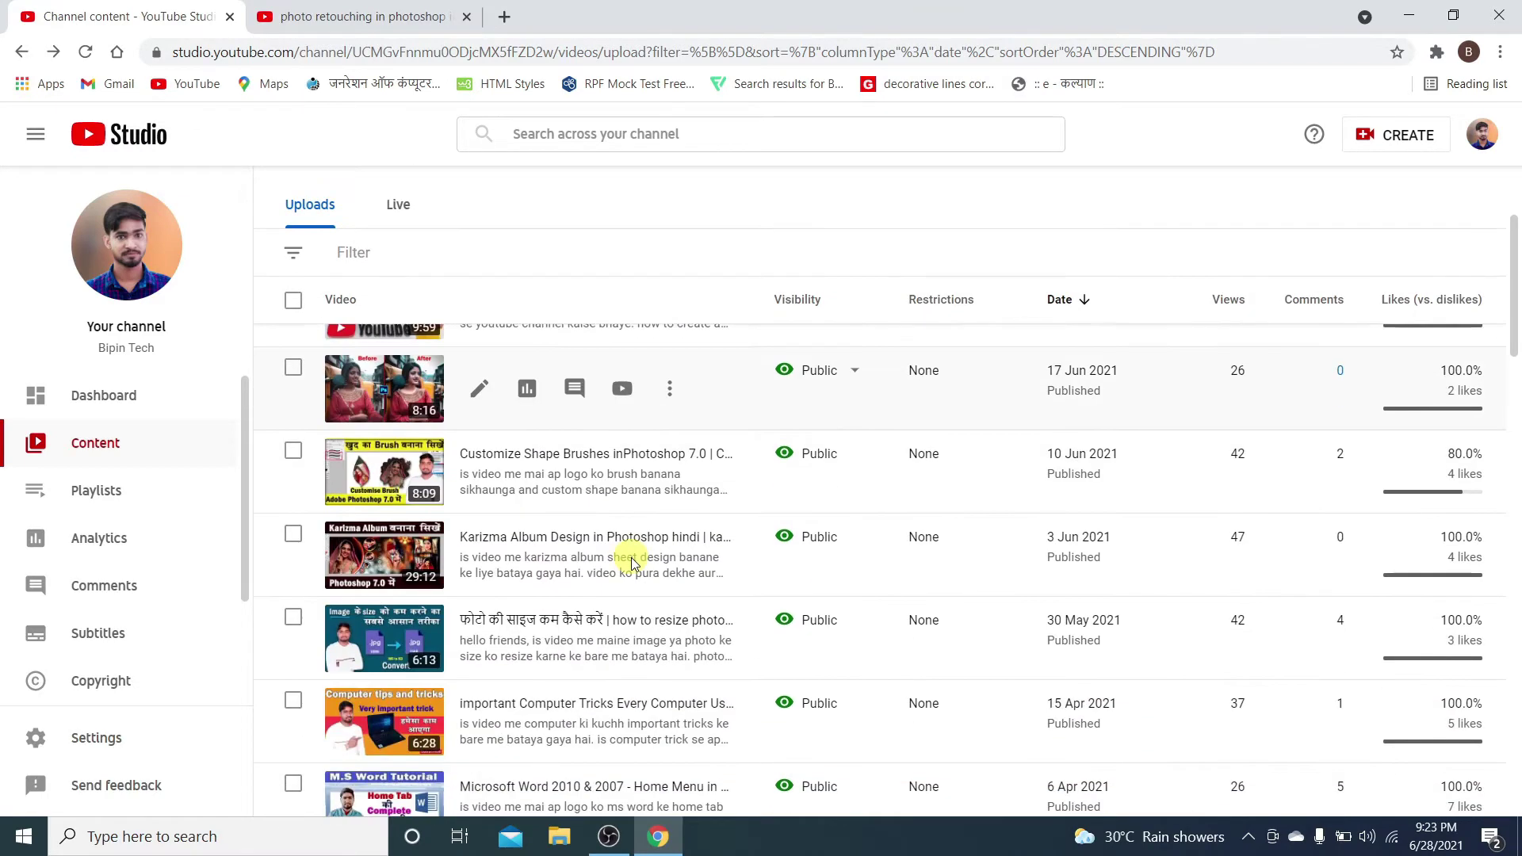
scroll(632, 562, down, 7)
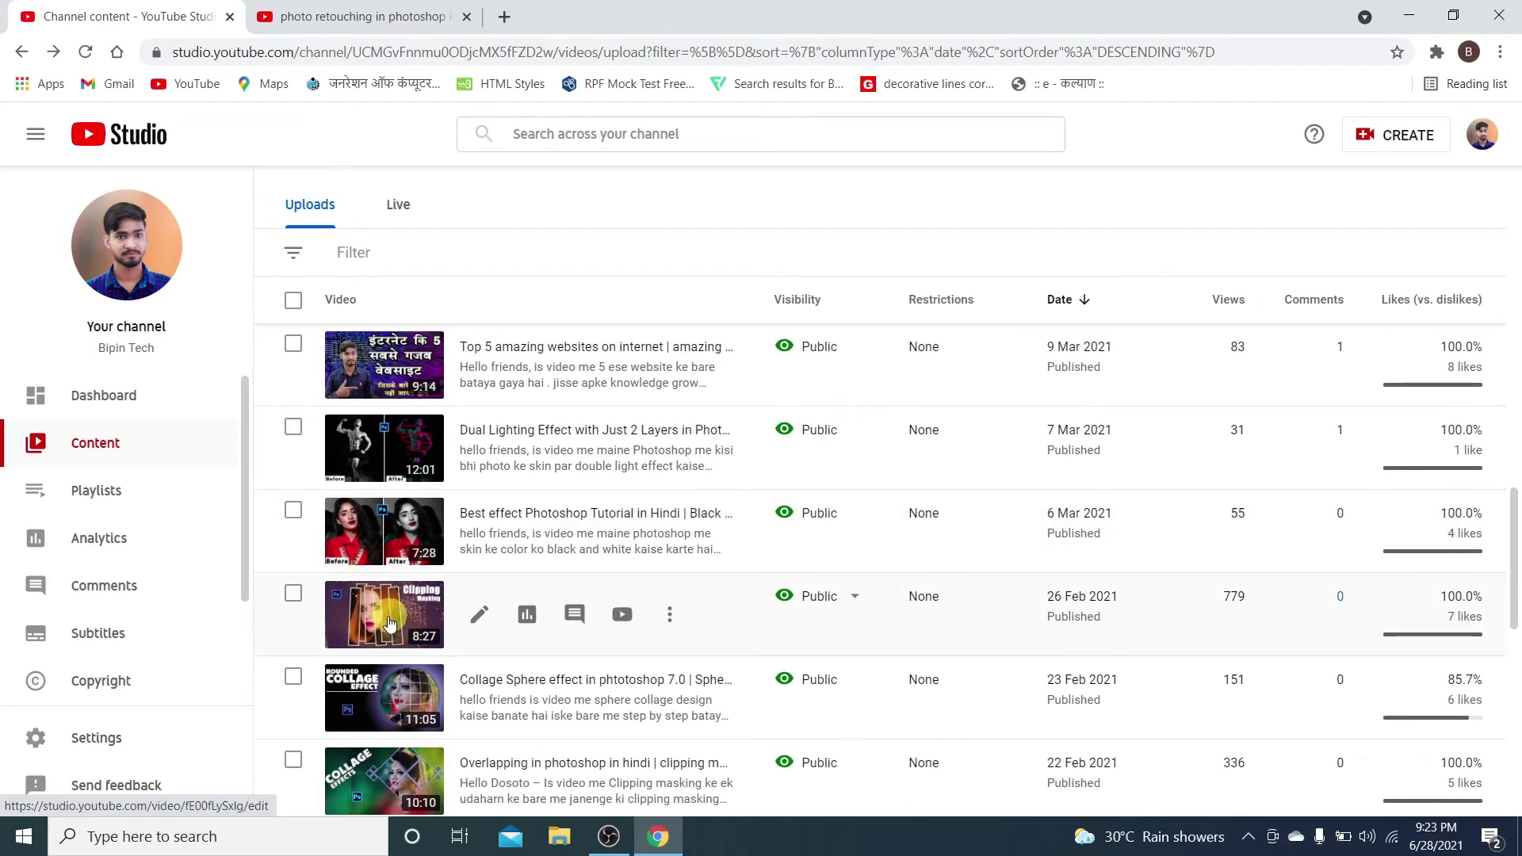
click(386, 627)
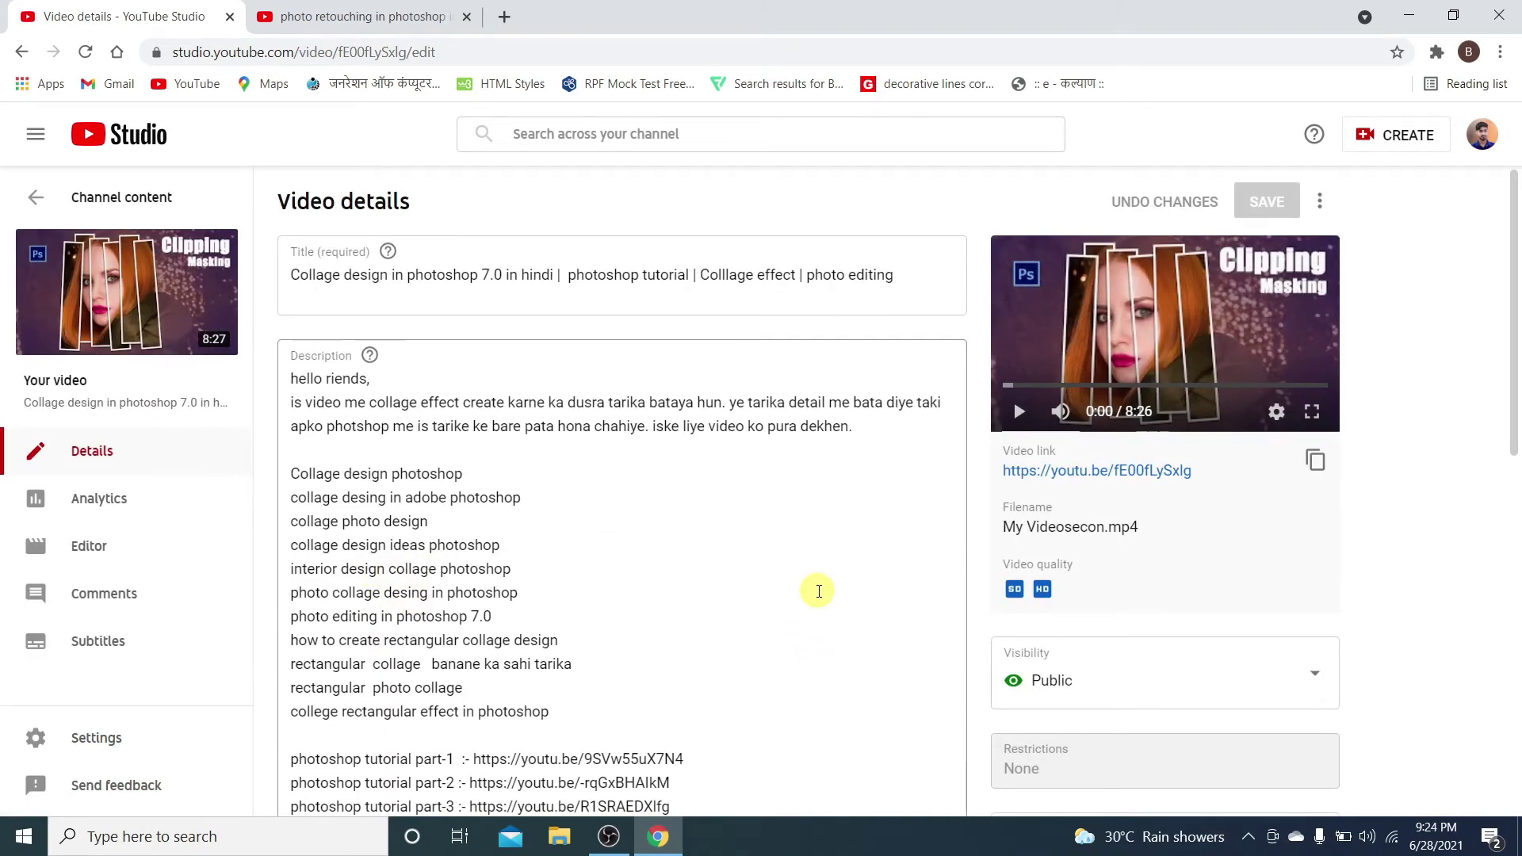
scroll(833, 607, down, 3)
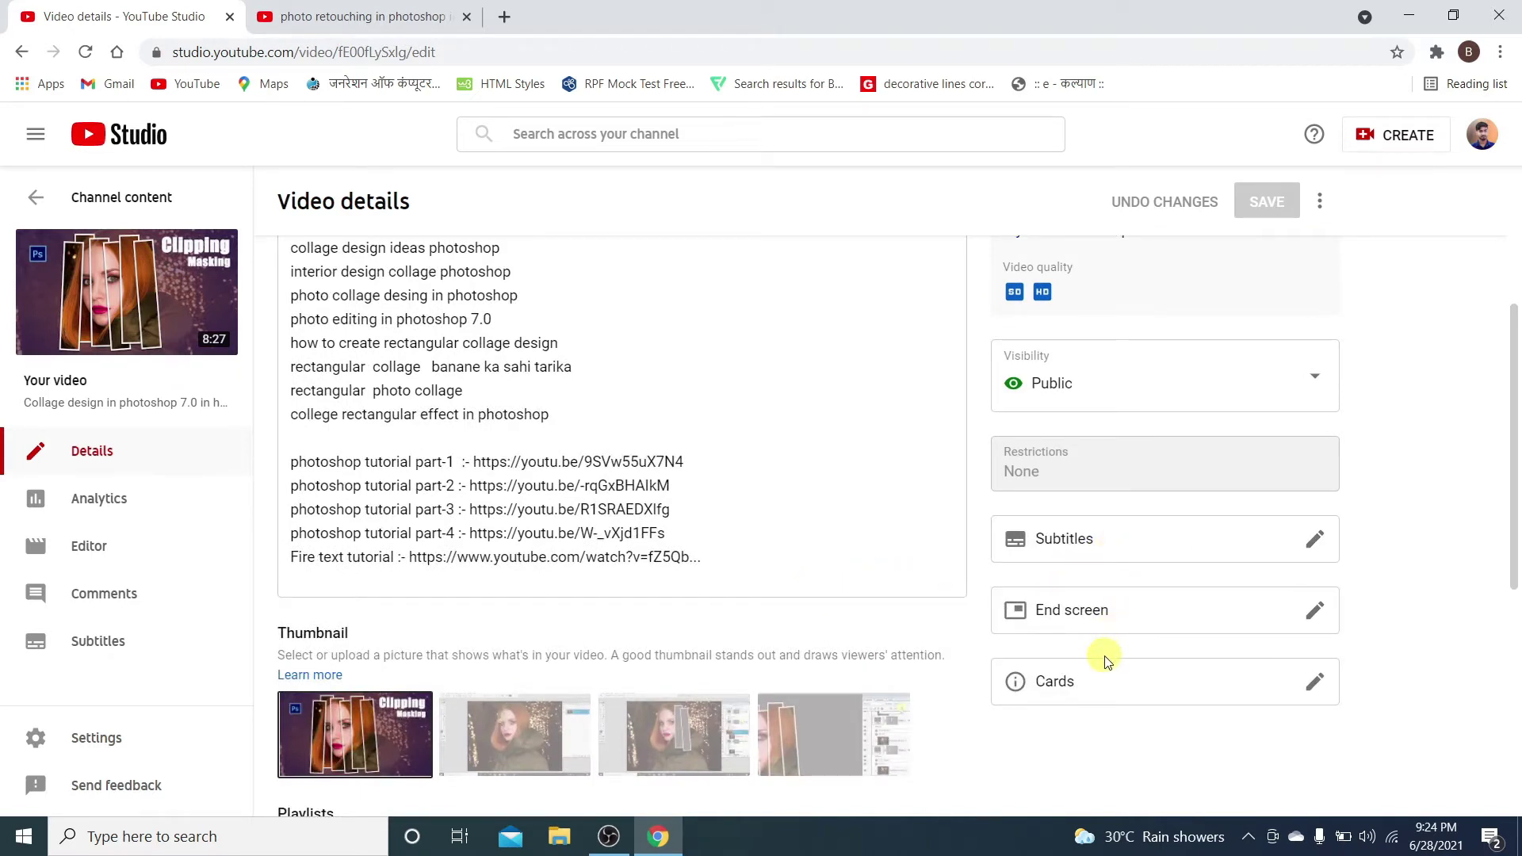
click(1105, 612)
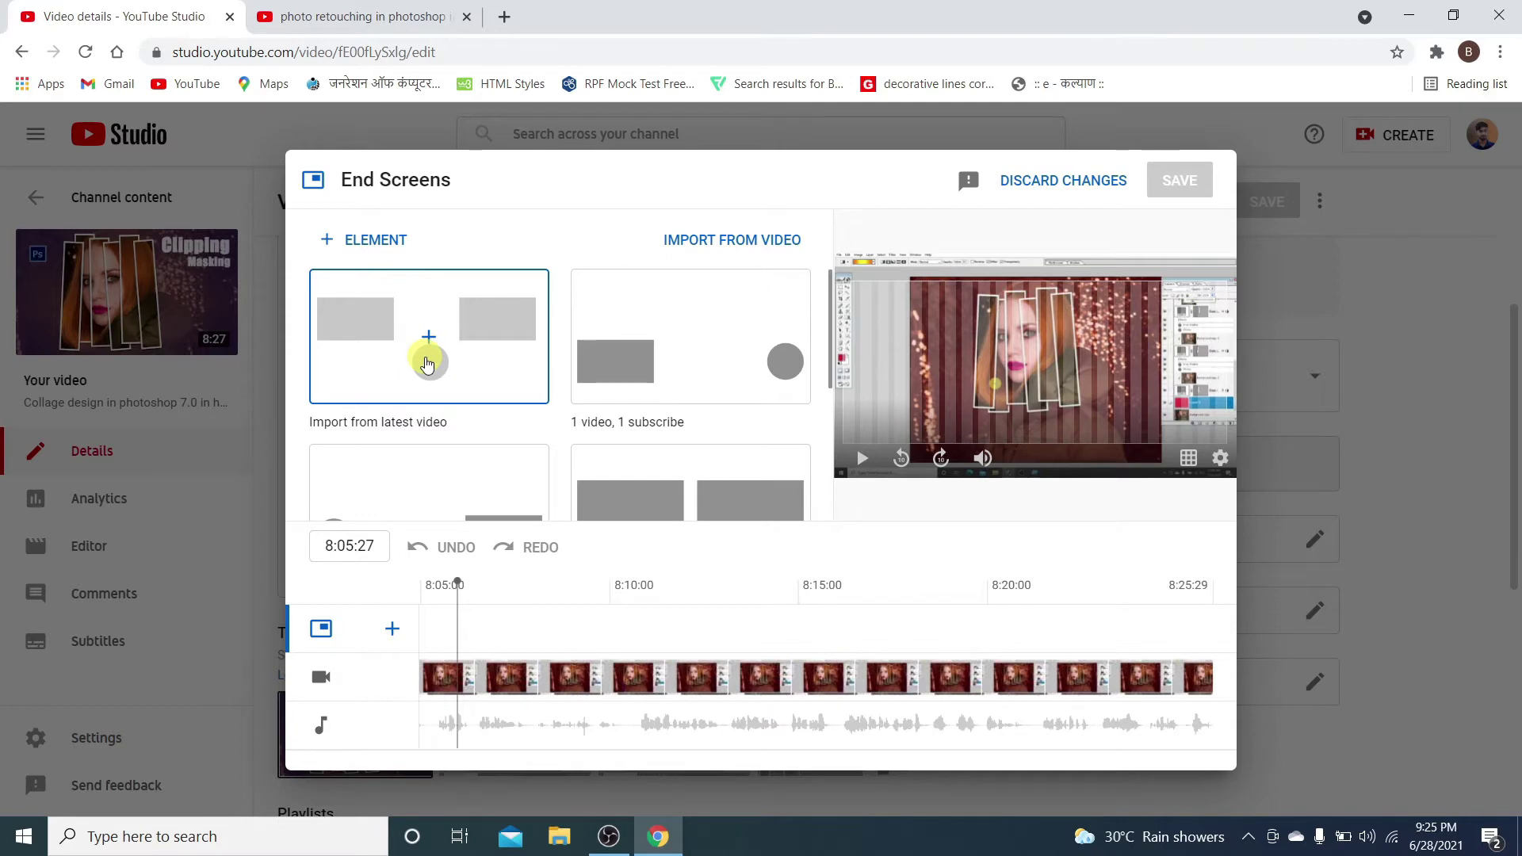
Import the end screen layout from the latest video and inspect its two video elements and subscribe element.
scroll(710, 370, down, 3)
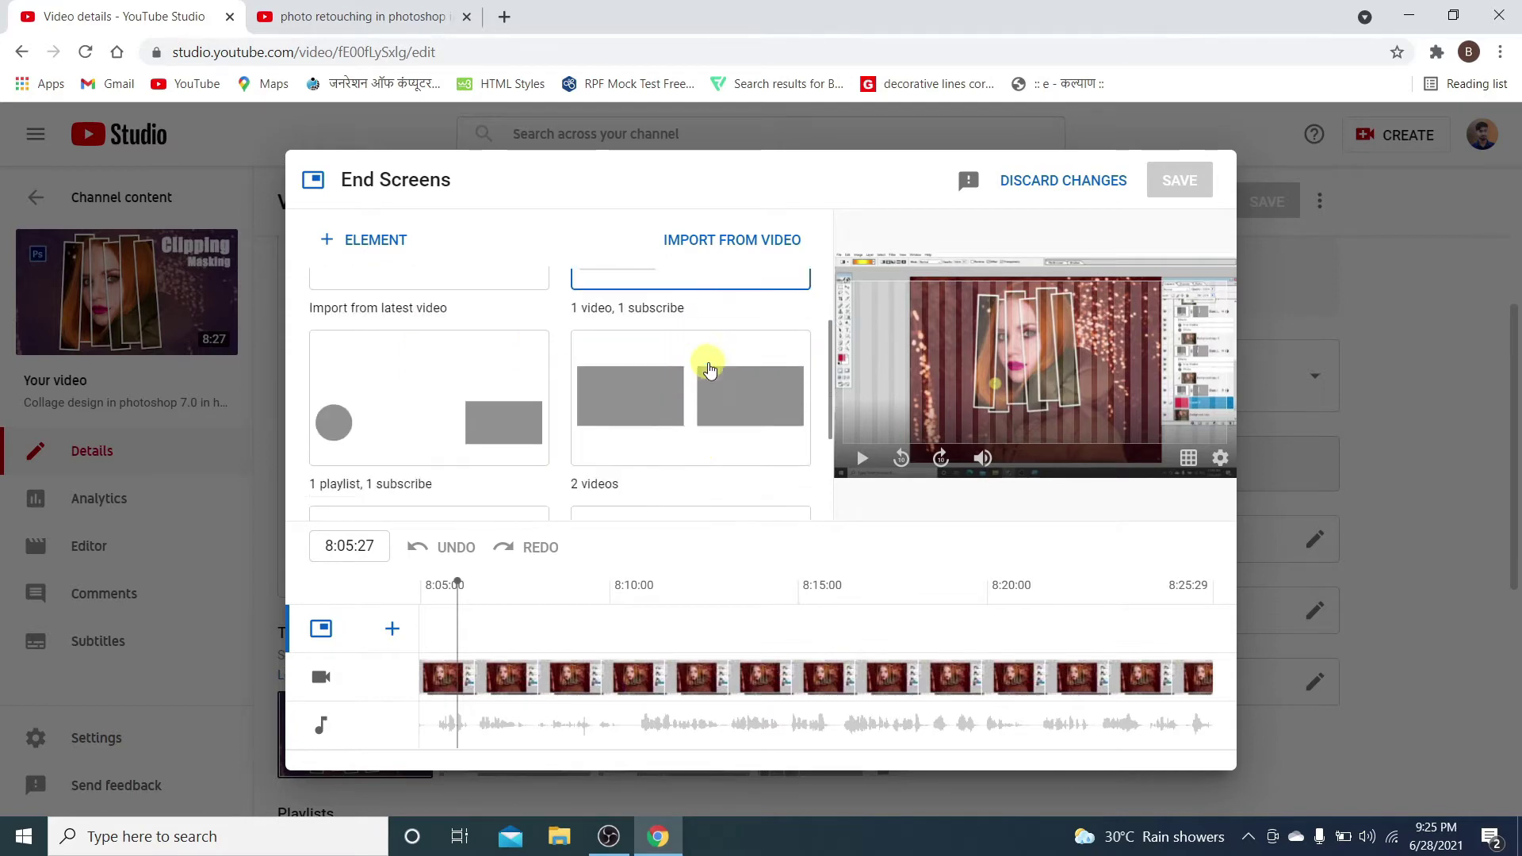
scroll(526, 397, up, 4)
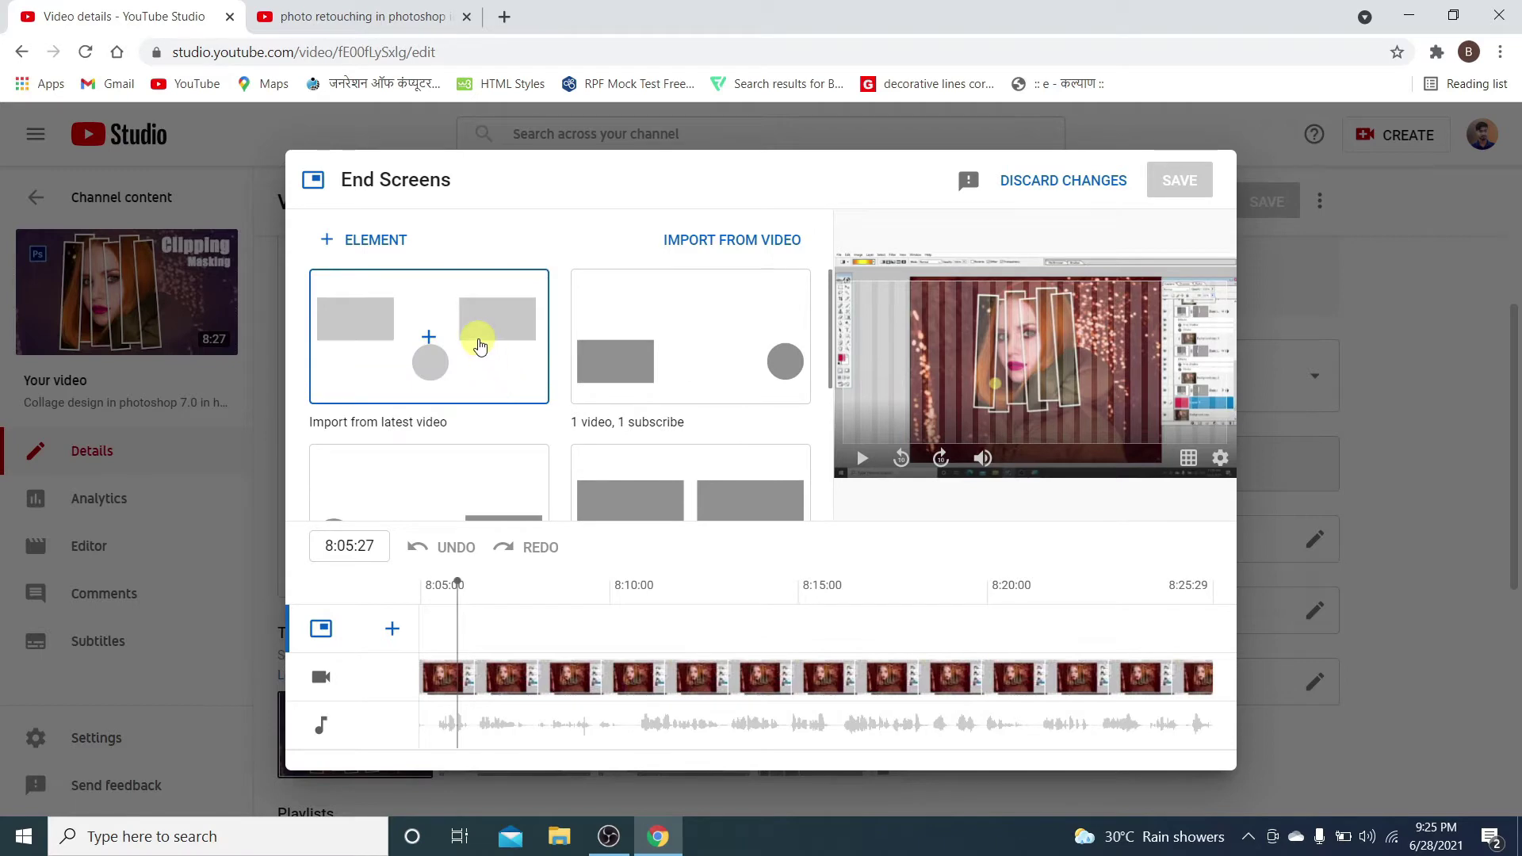
click(479, 345)
drag(927, 373, 845, 310)
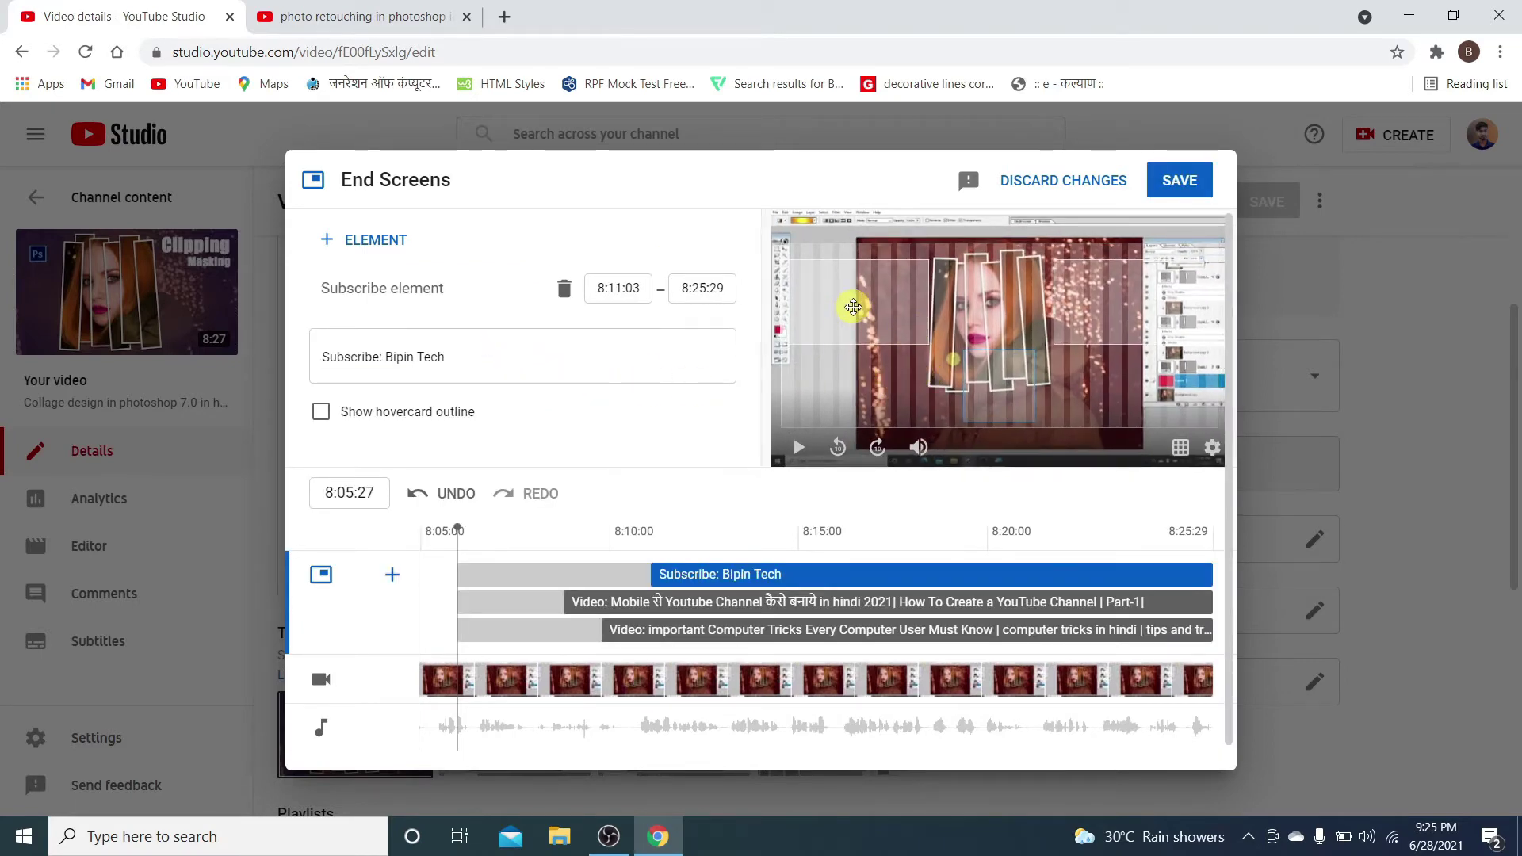
click(853, 307)
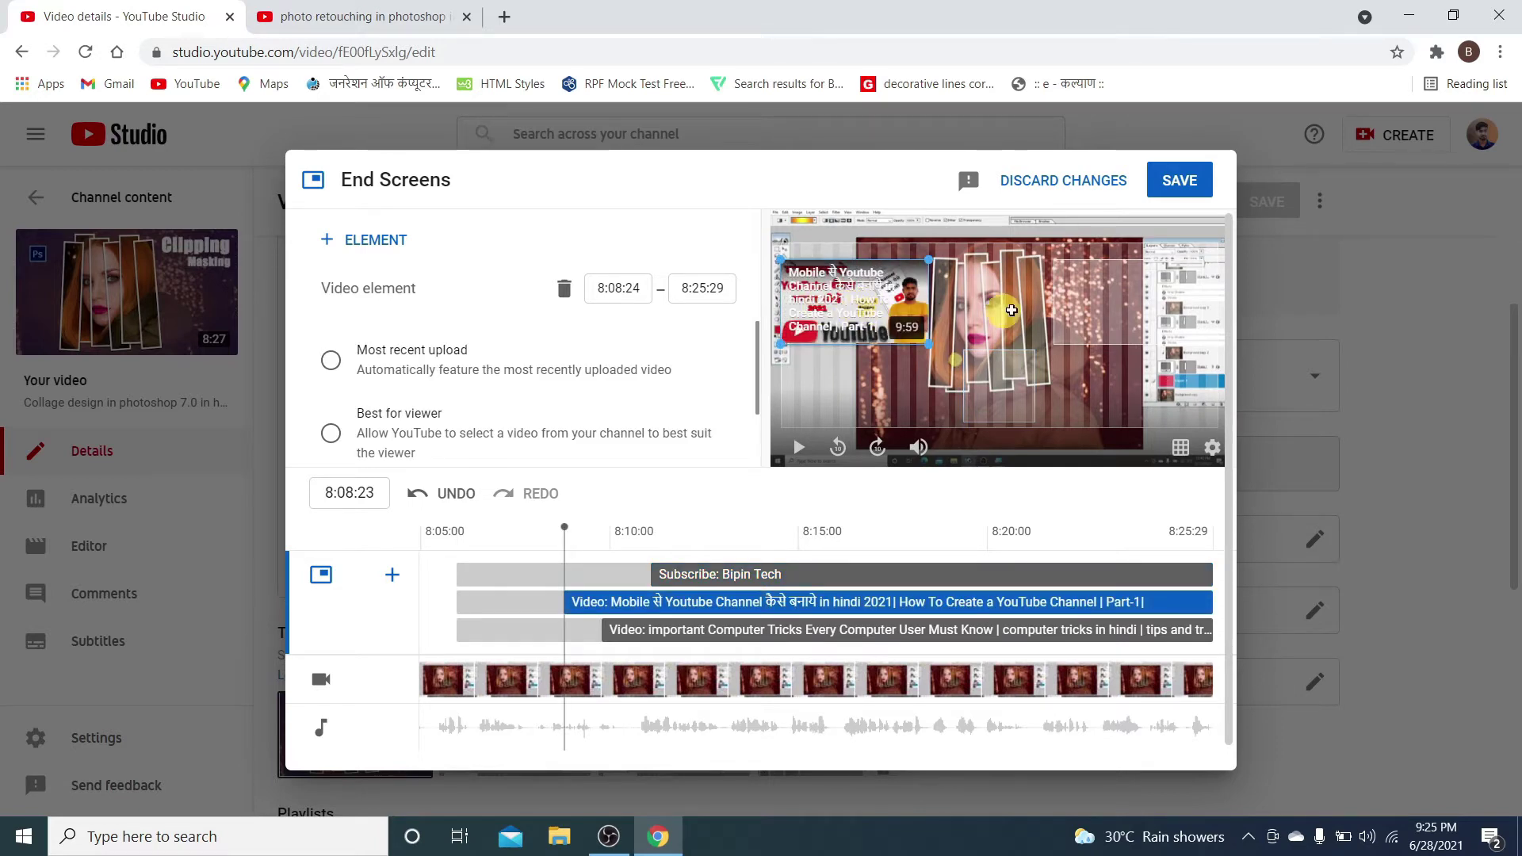
click(1087, 298)
click(999, 386)
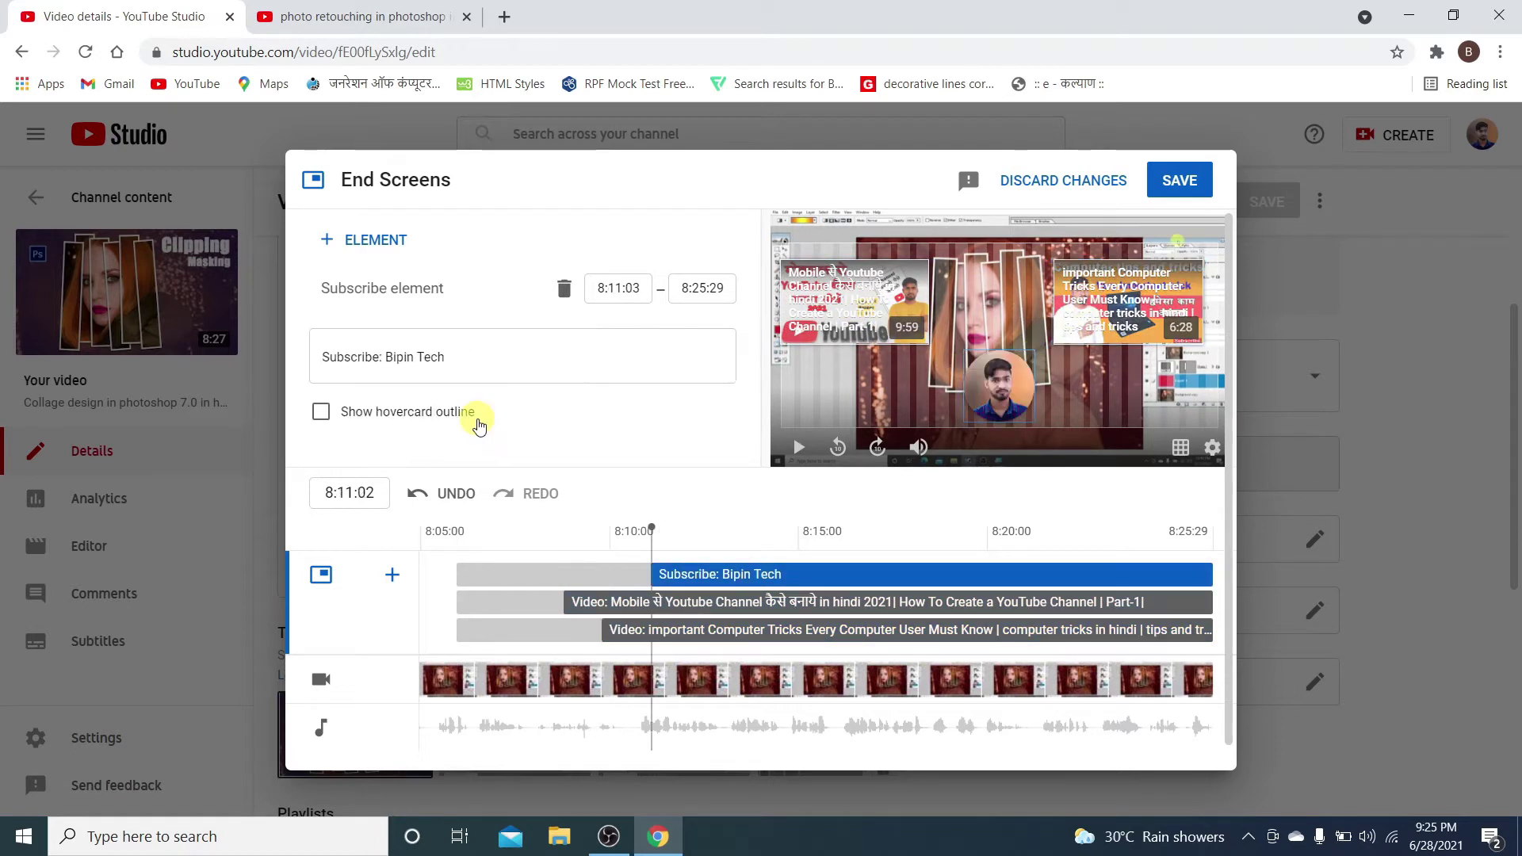
Choose the Mobile से Youtube Channel video as the specific video for the imported end screen's first video element.
click(852, 311)
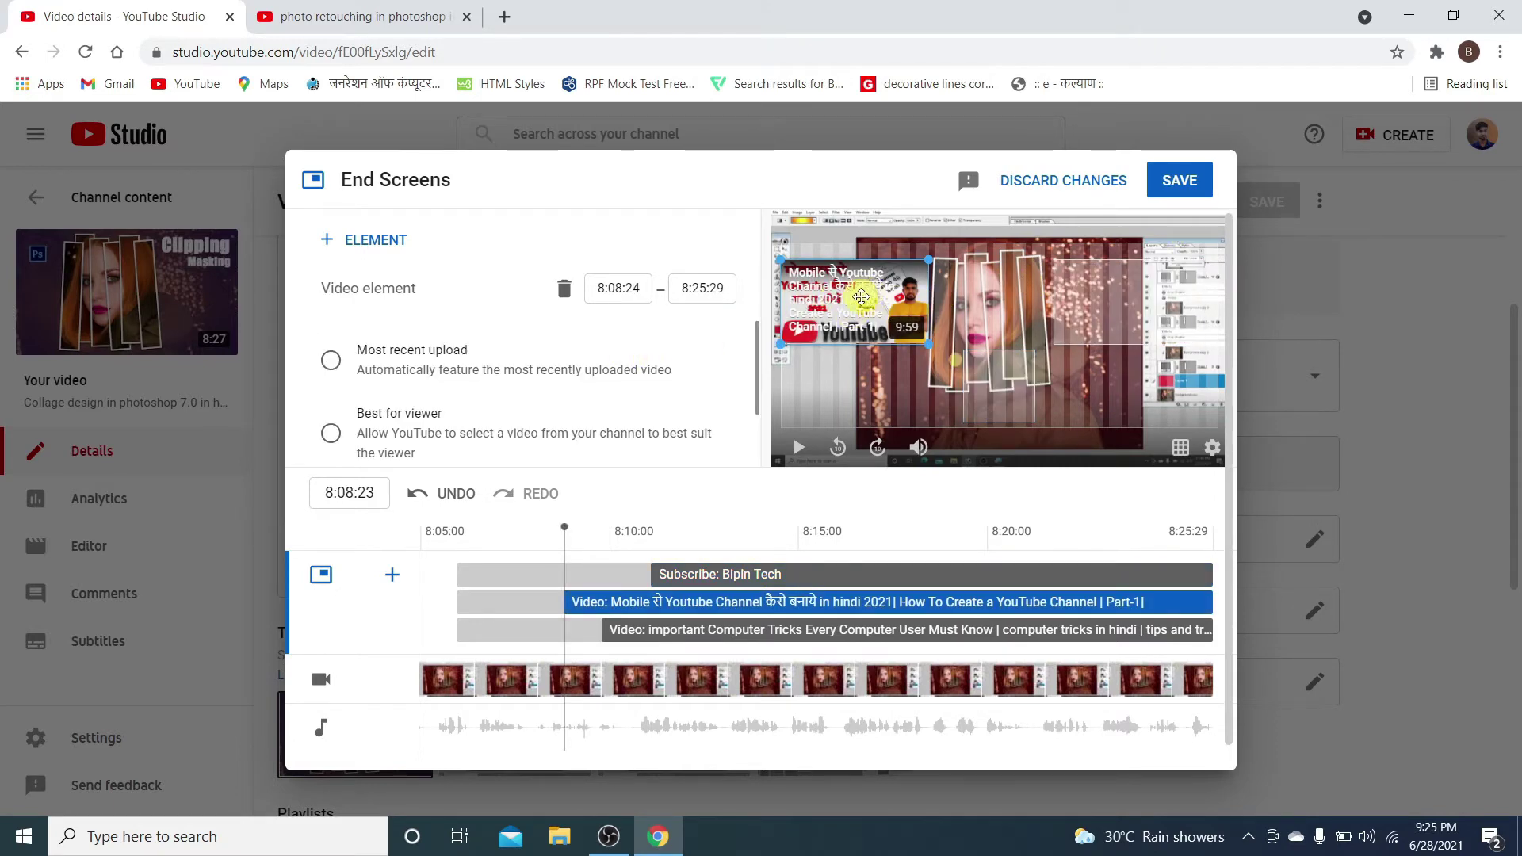
scroll(543, 364, down, 1)
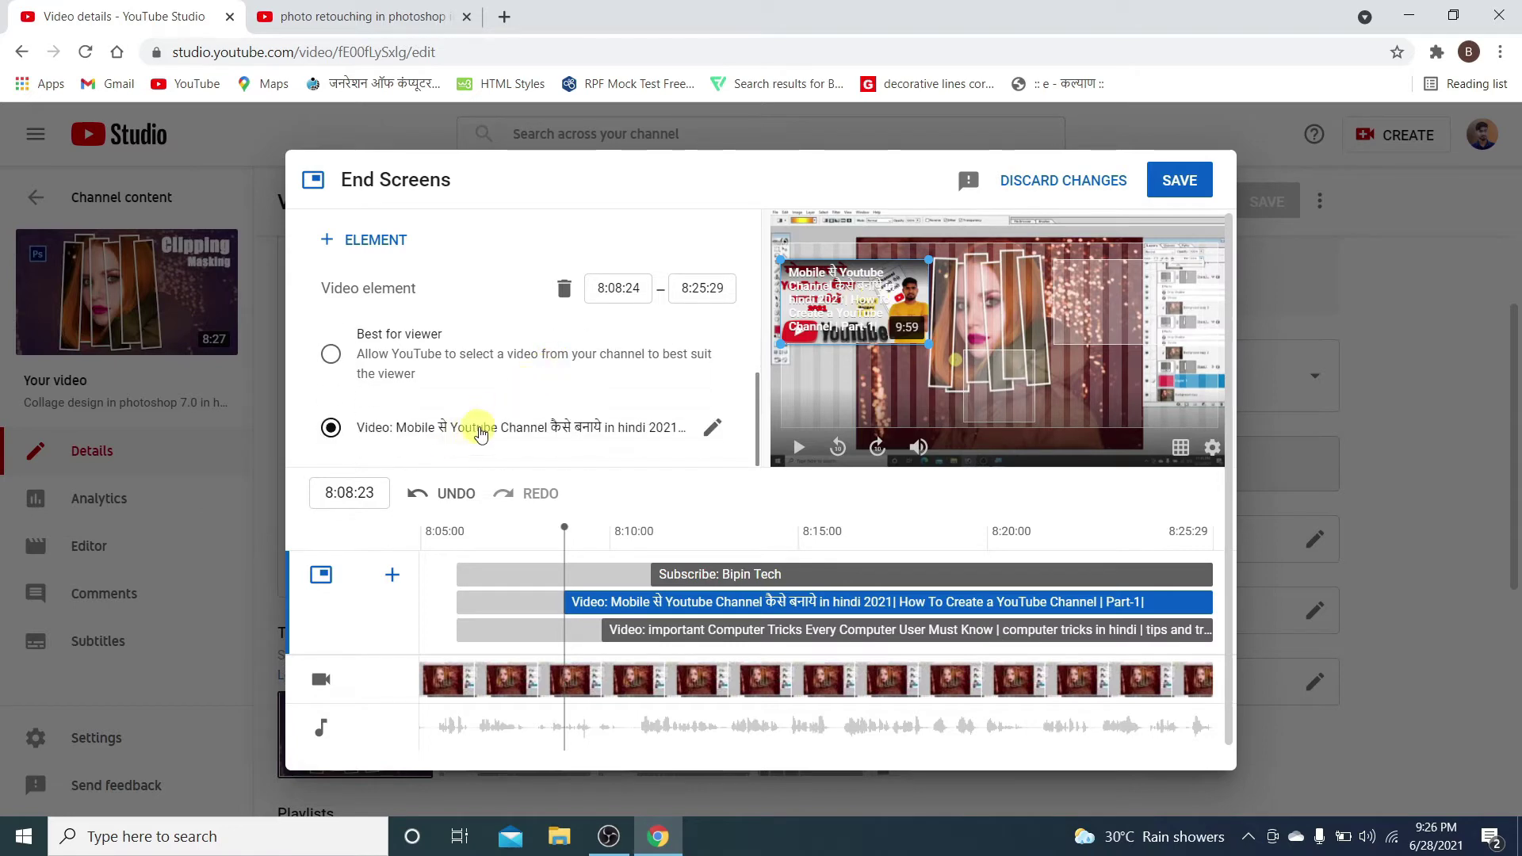
click(410, 431)
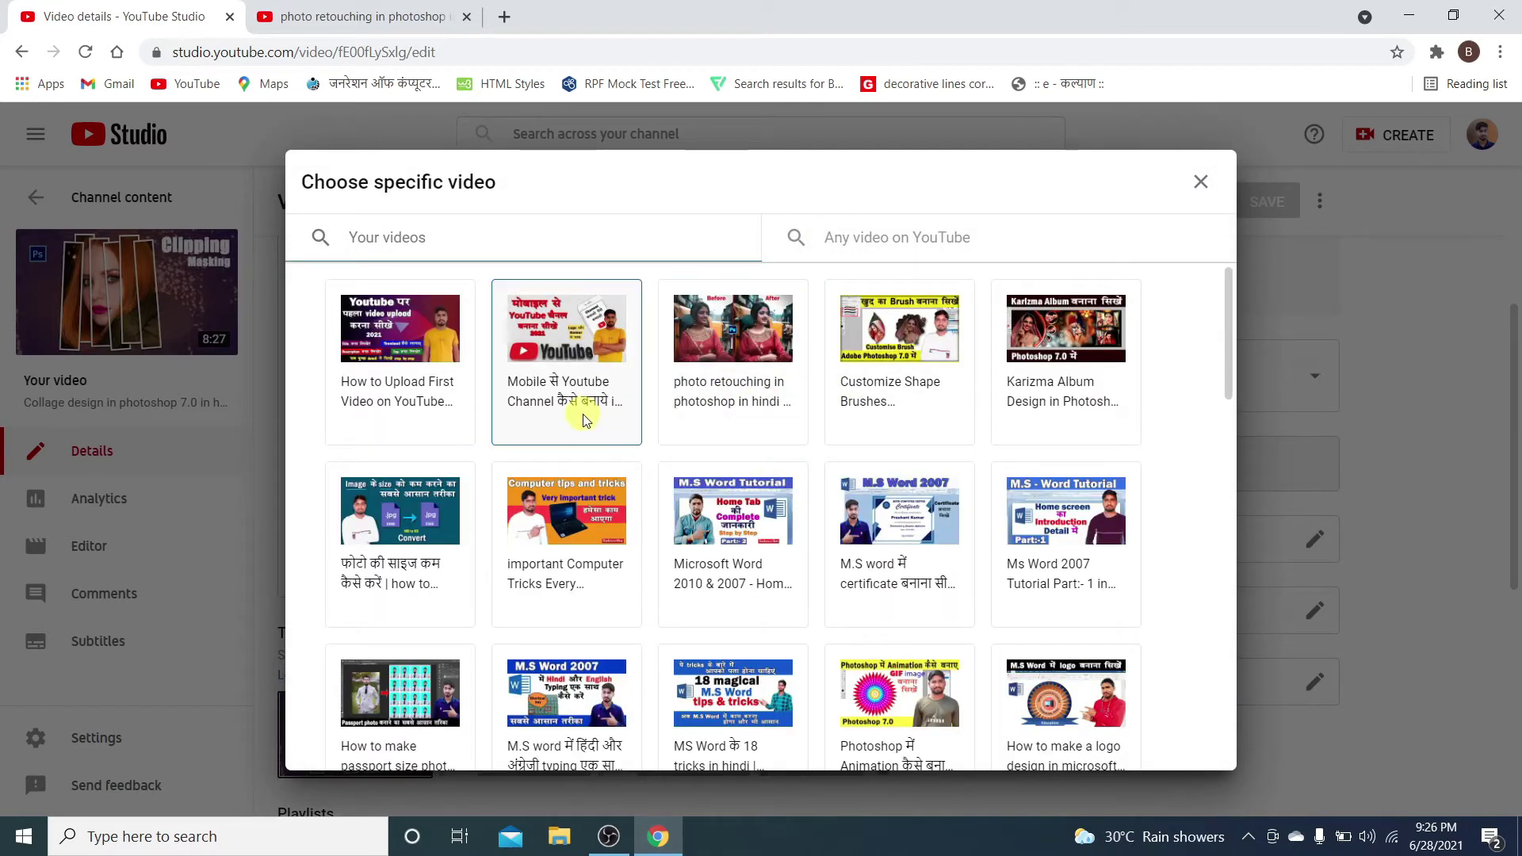
click(604, 435)
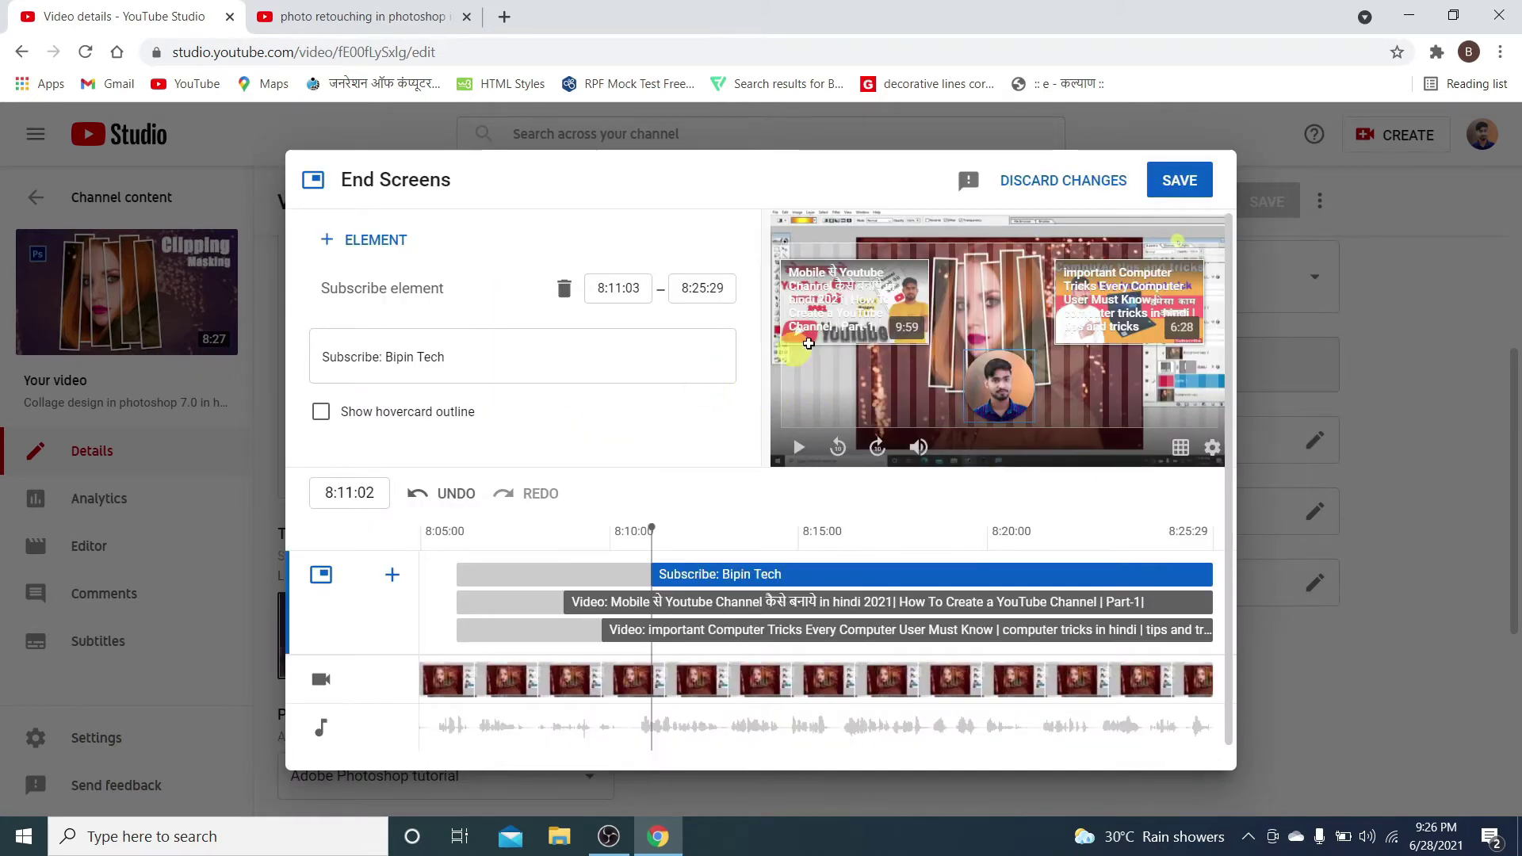
Delete both imported video elements and the subscribe element from the end screen.
click(868, 303)
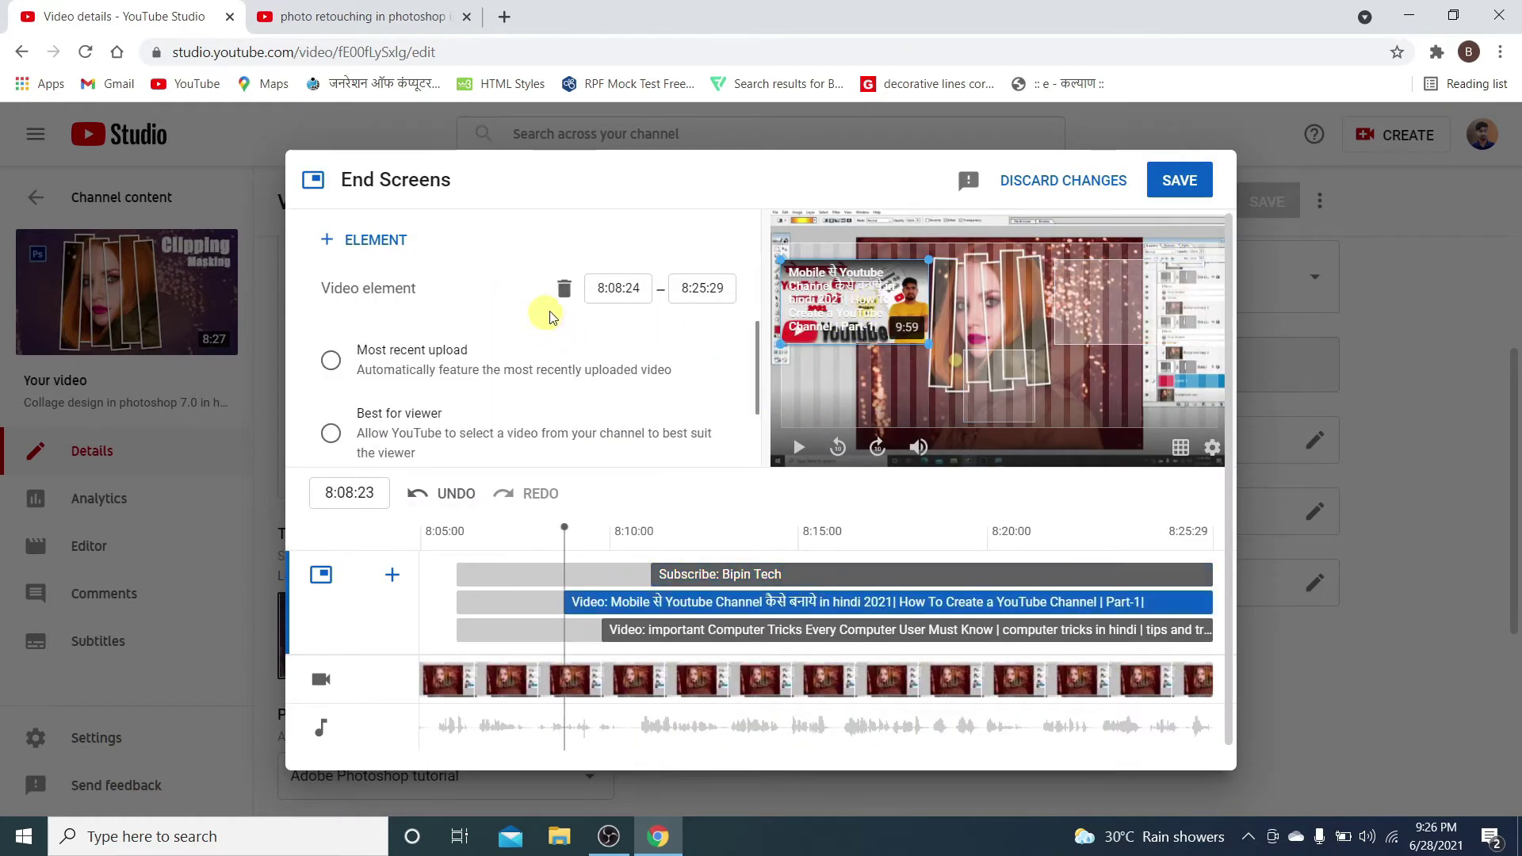
click(565, 290)
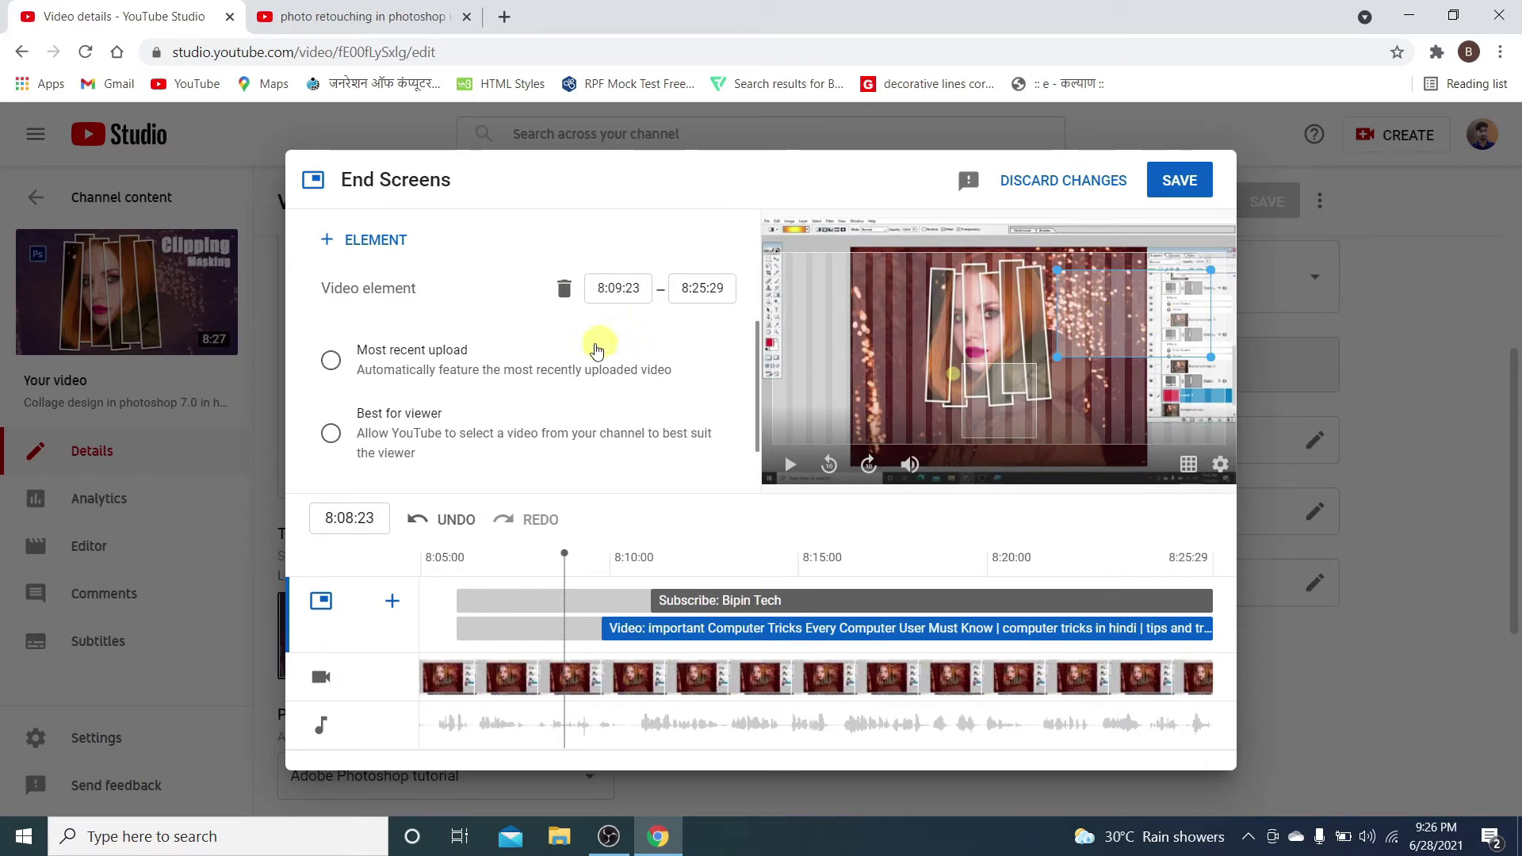
click(565, 290)
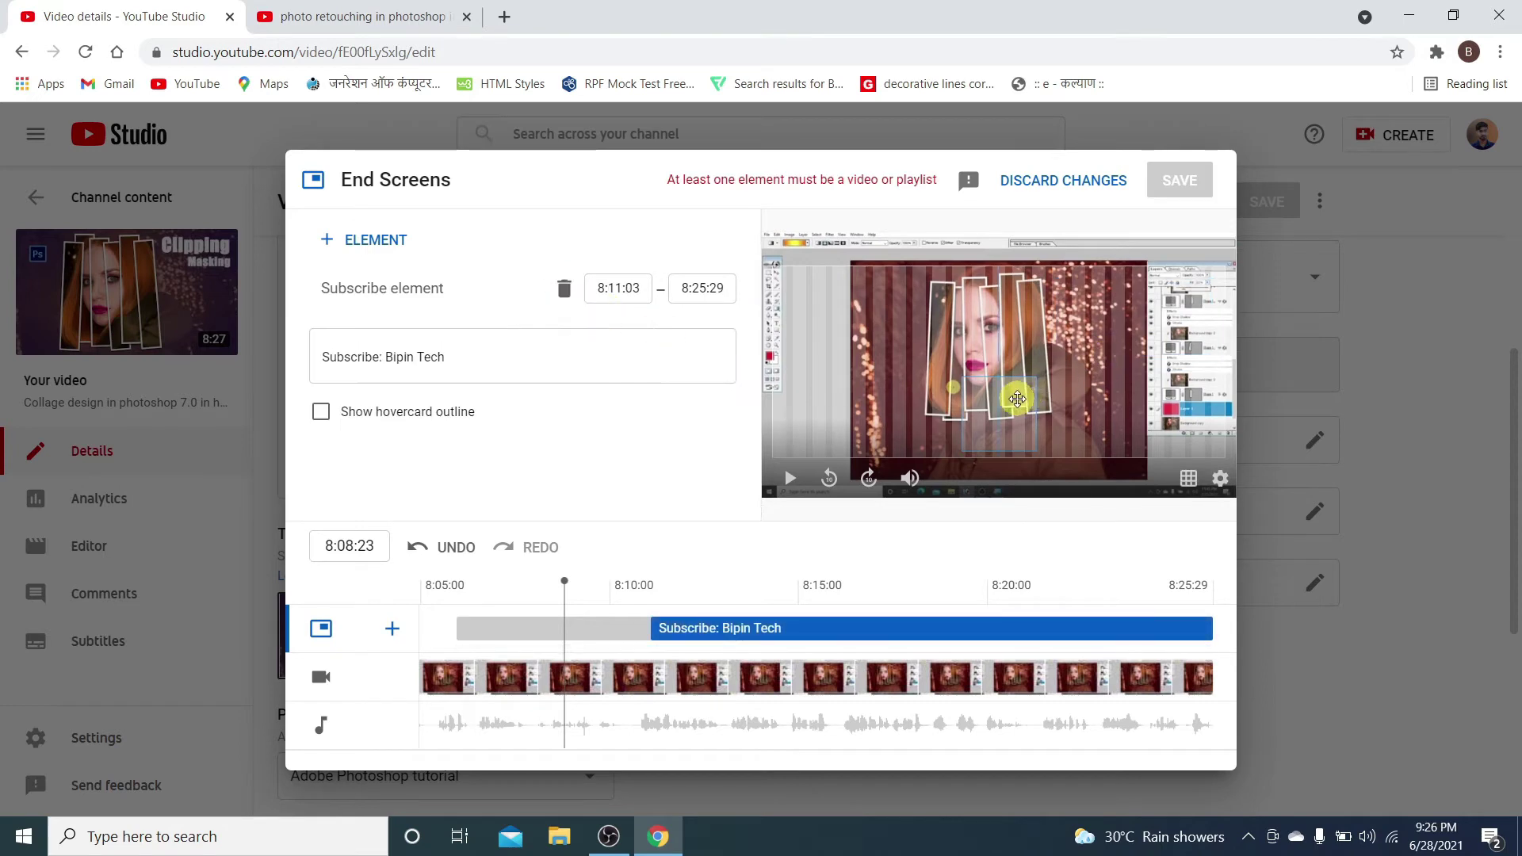
click(564, 291)
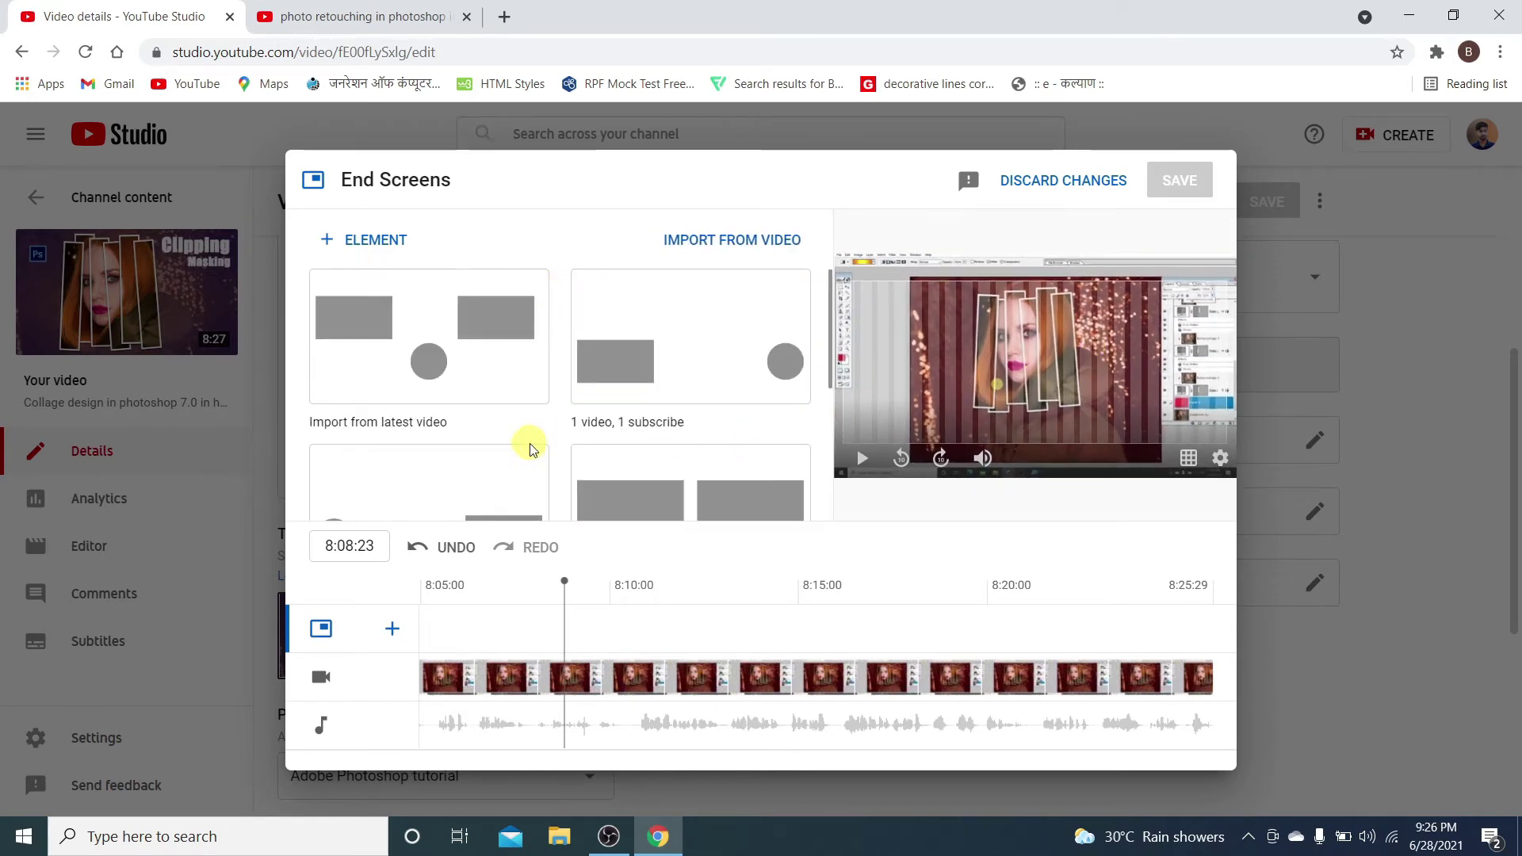
Add a video element to the end screen and set it to the specific video "Collage Sphere effect in phtotoshop 7.0".
click(392, 632)
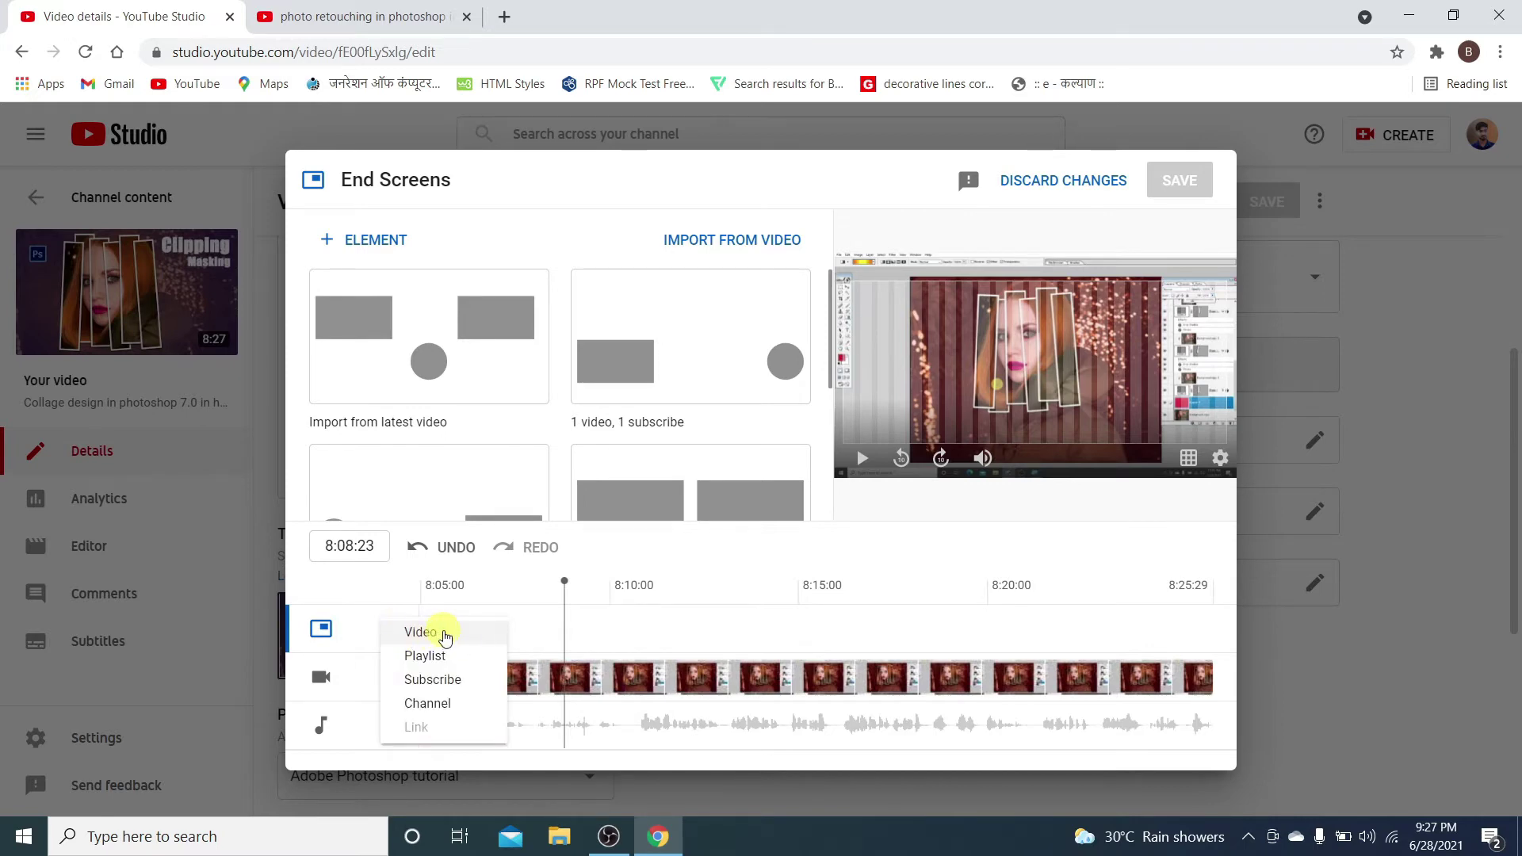
click(421, 633)
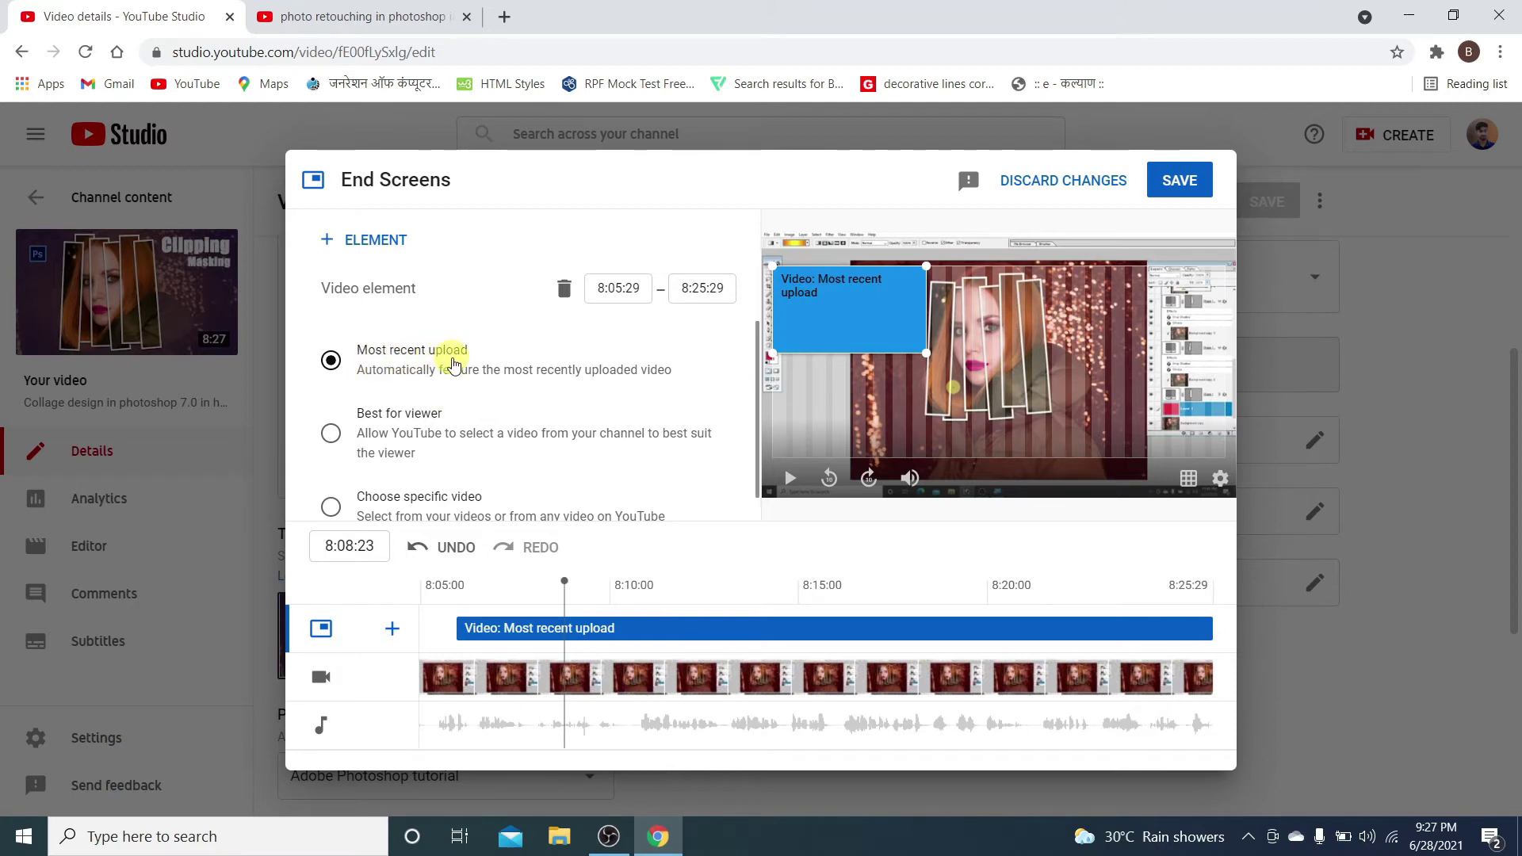
click(816, 337)
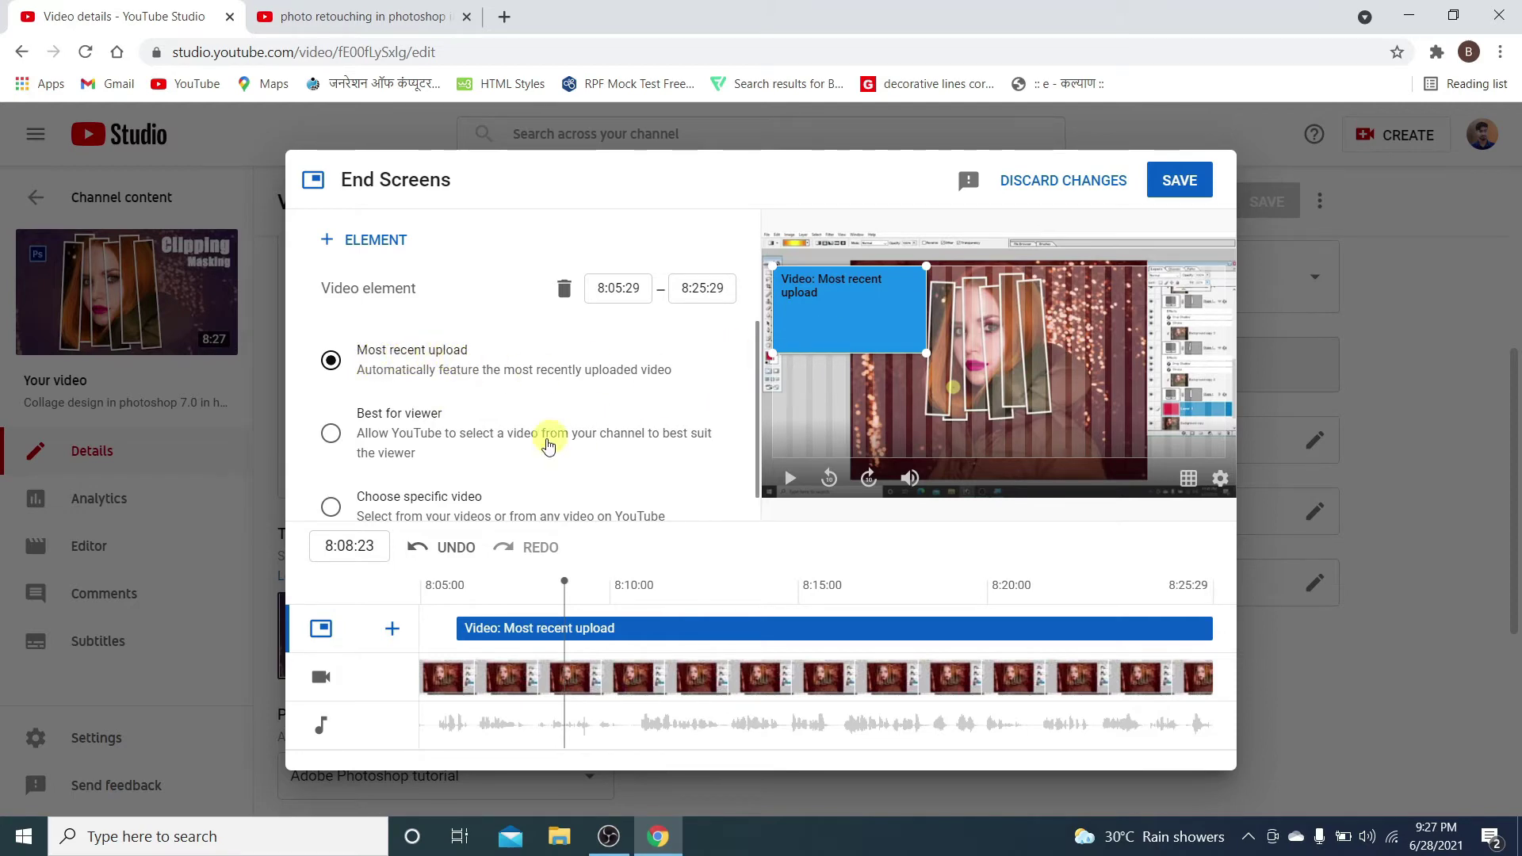
scroll(388, 435, down, 1)
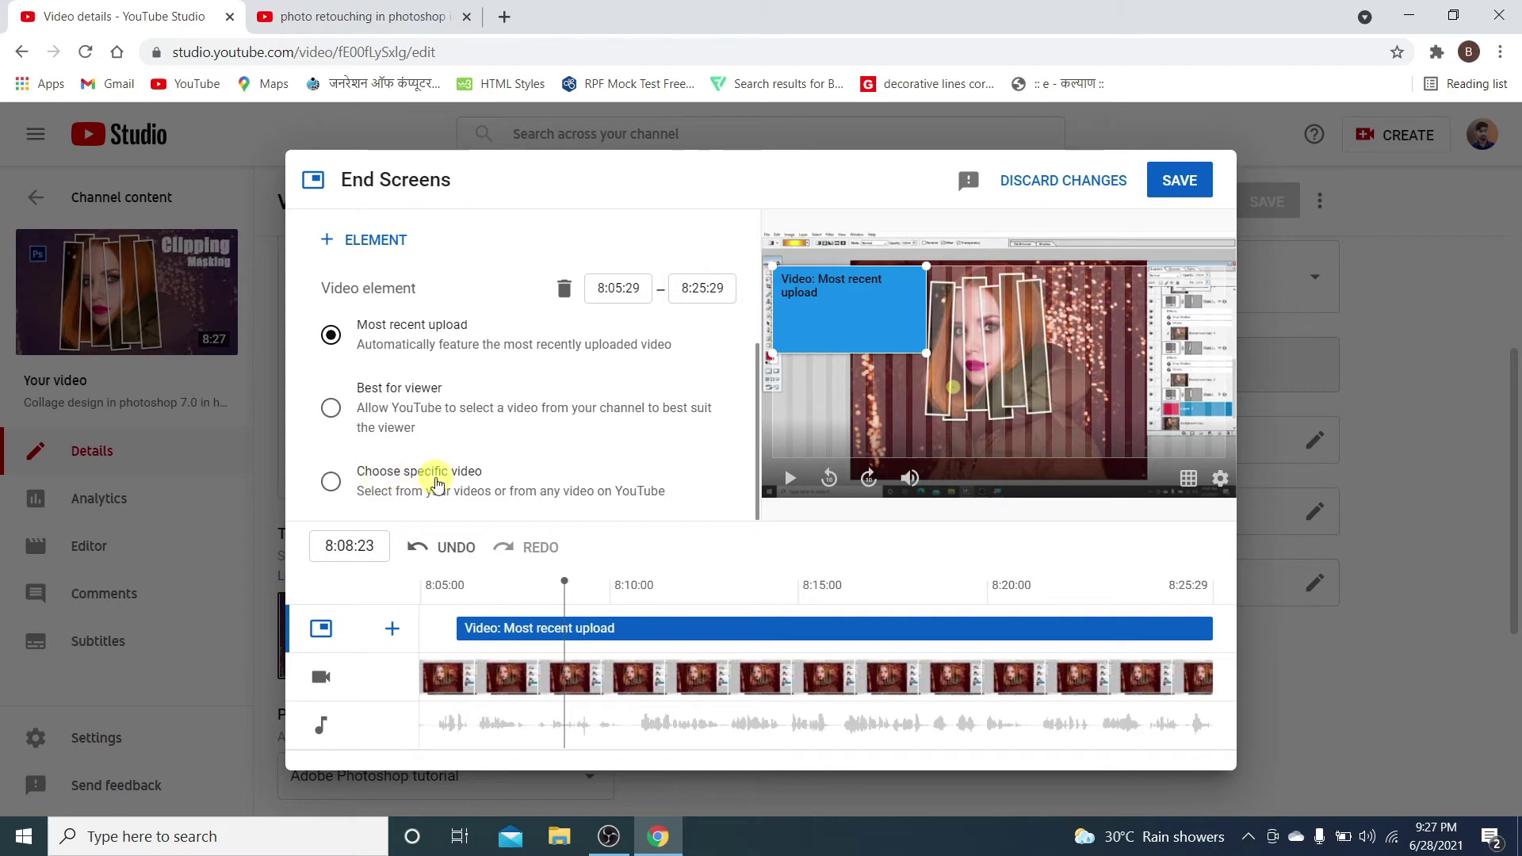
click(401, 484)
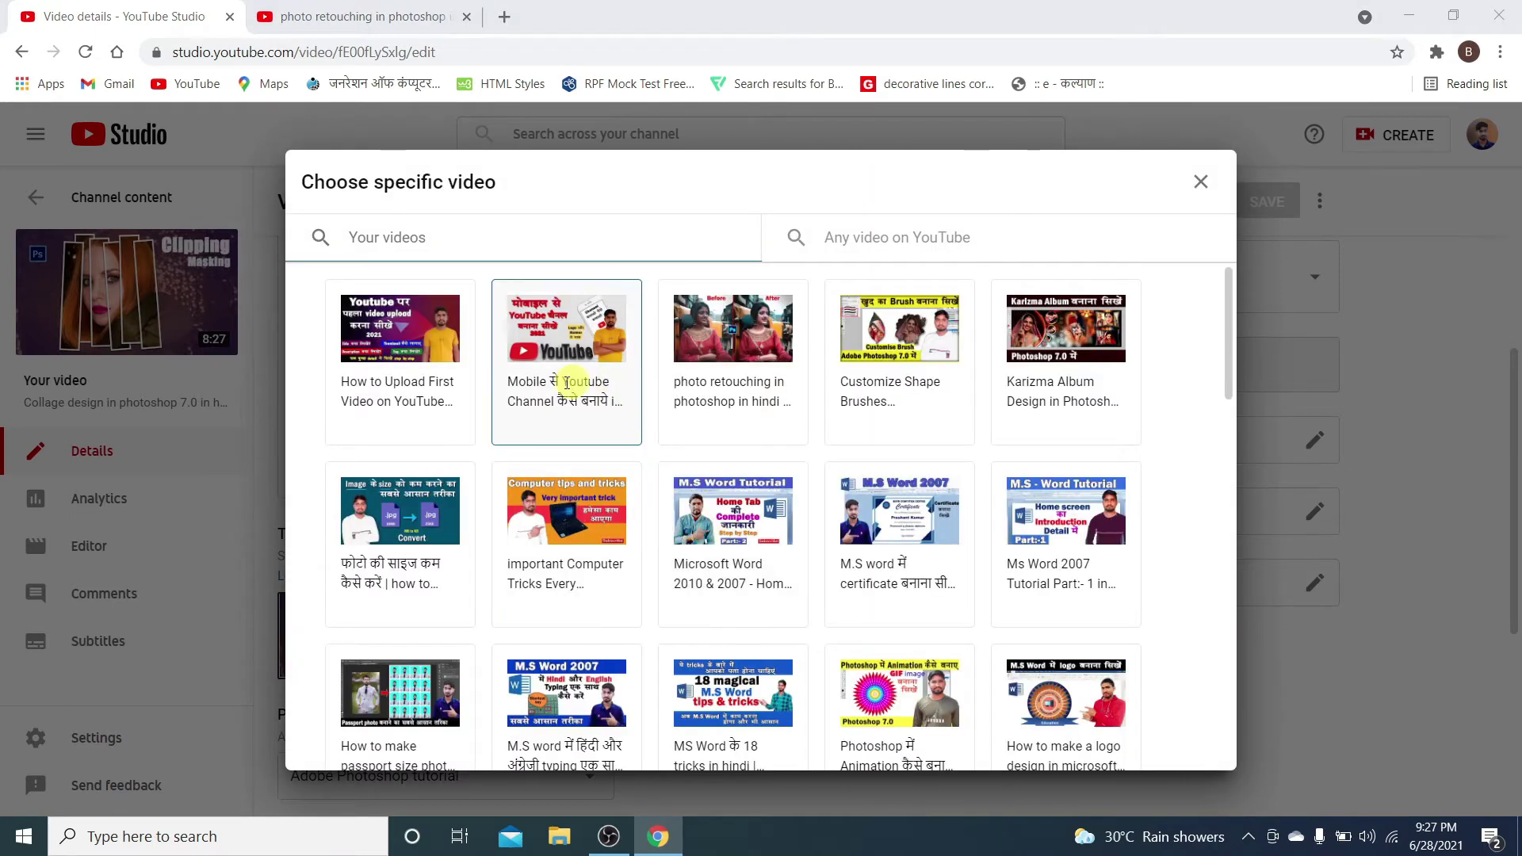
scroll(714, 547, down, 3)
scroll(728, 570, down, 3)
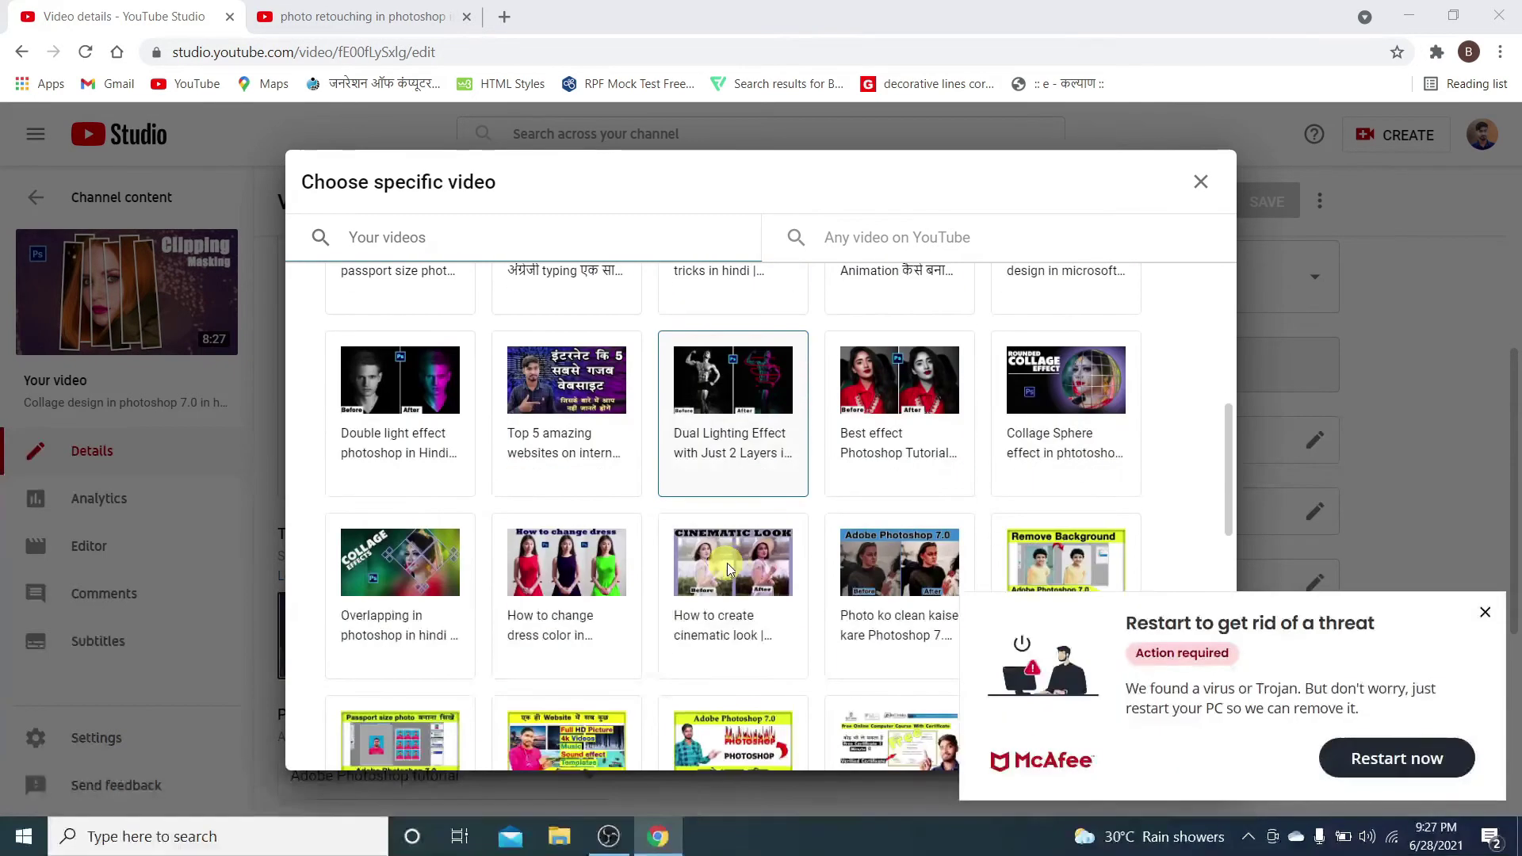
click(1485, 615)
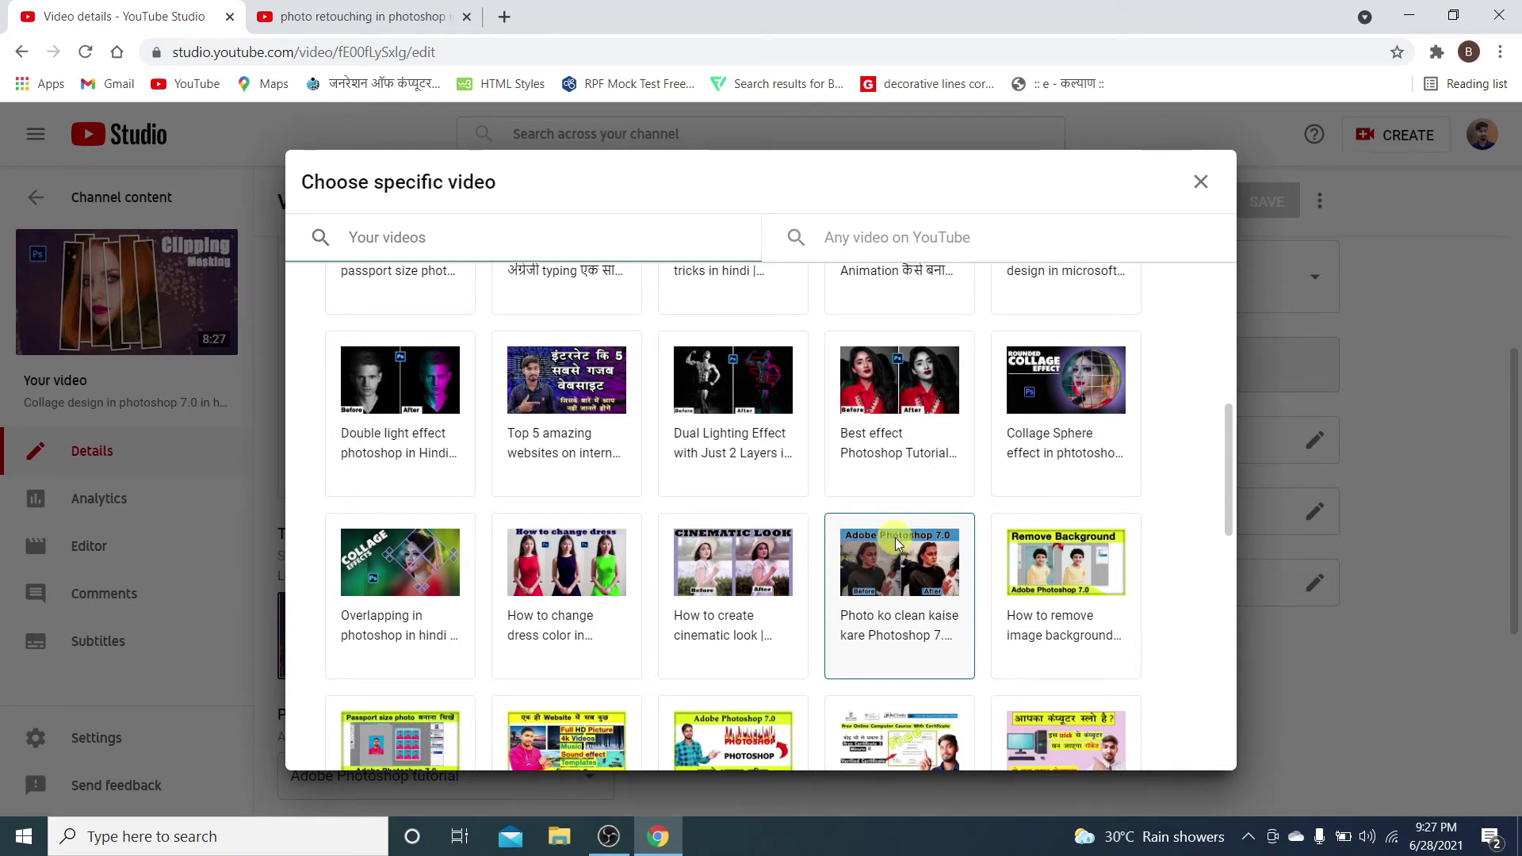
click(1071, 391)
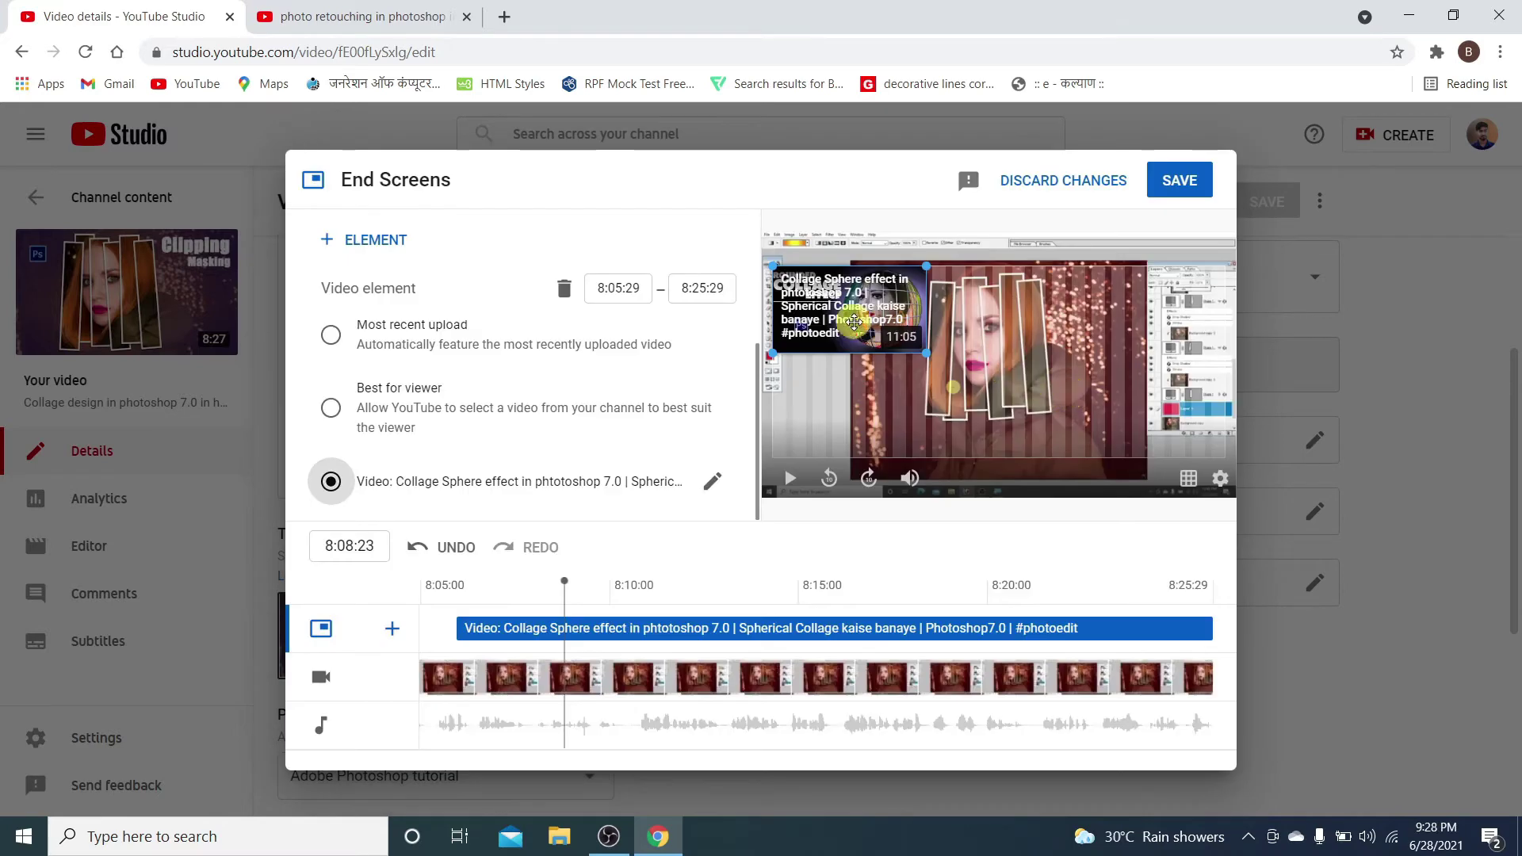
Add a second video element to the end screen and set it to the specific video "Overlapping in photoshop in hindi".
click(391, 628)
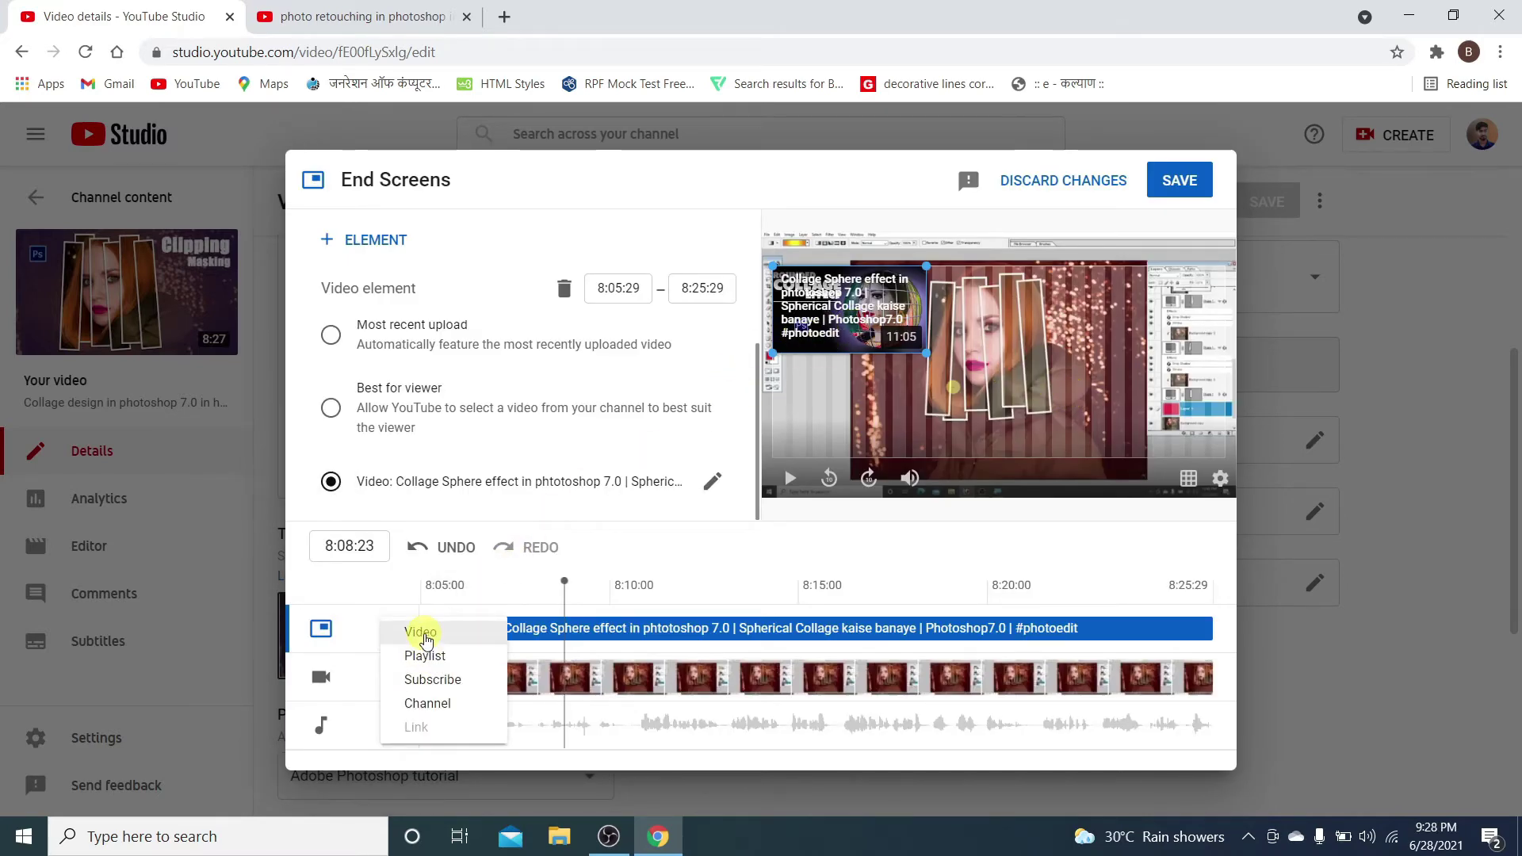
click(421, 633)
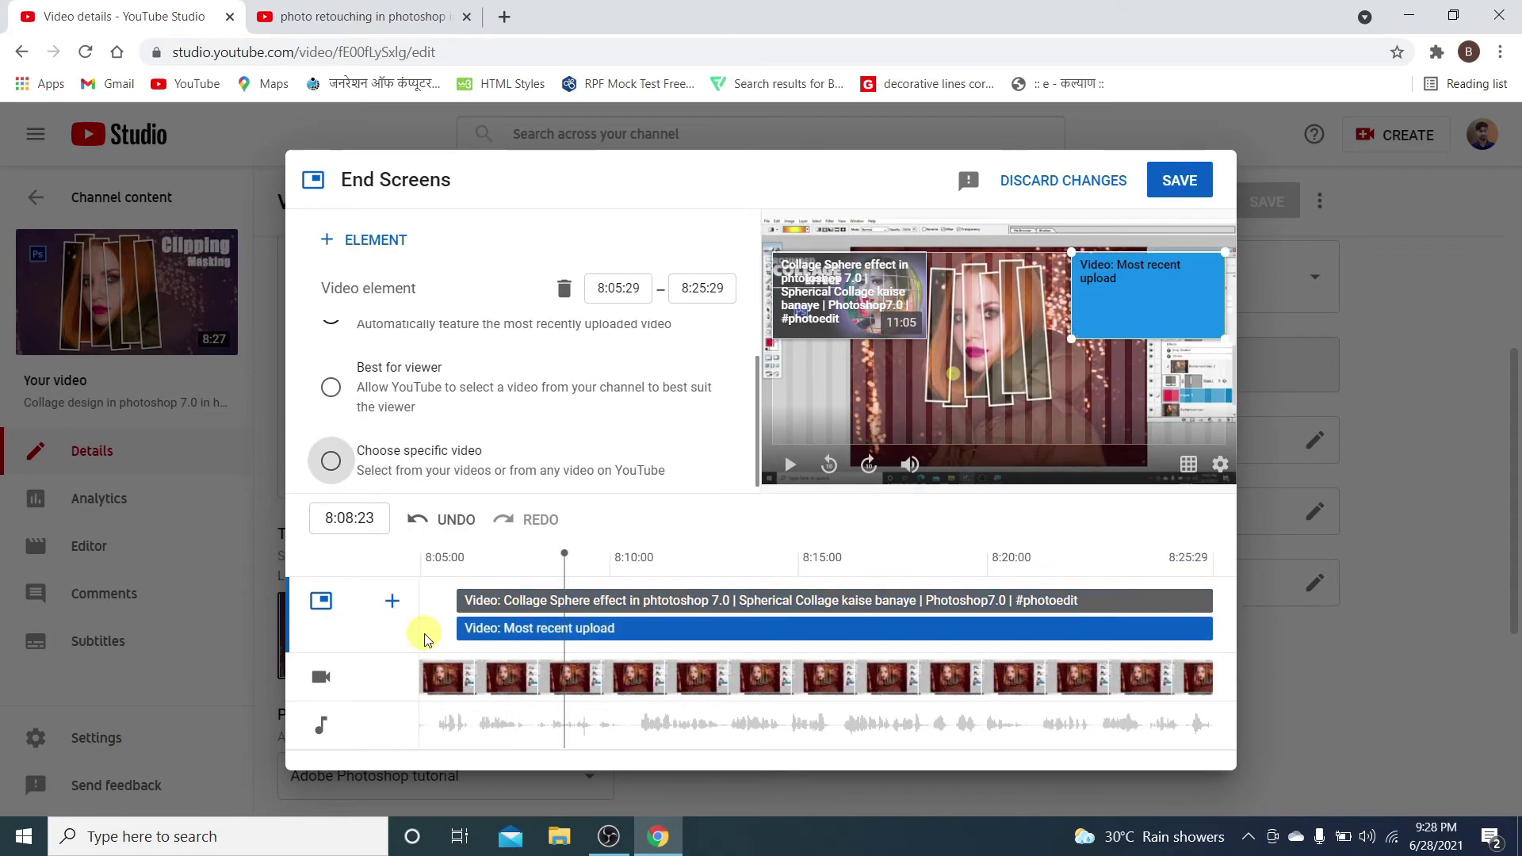
click(431, 472)
scroll(721, 529, down, 3)
scroll(721, 530, down, 3)
click(545, 574)
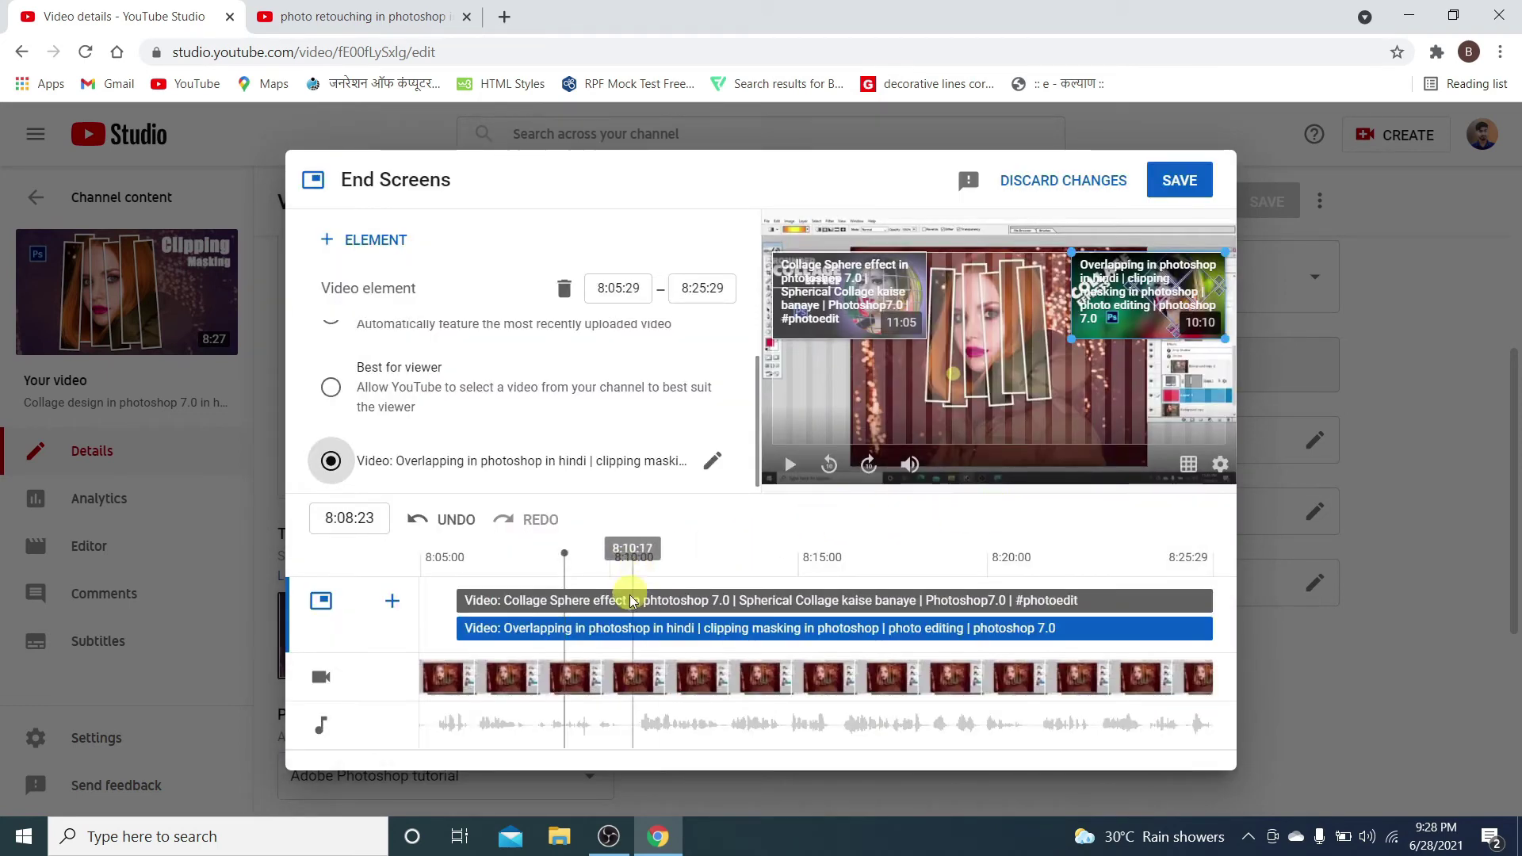
Add a playlist element for the Adobe Photoshop tutorial playlist to the end screen, and delete it again.
click(393, 605)
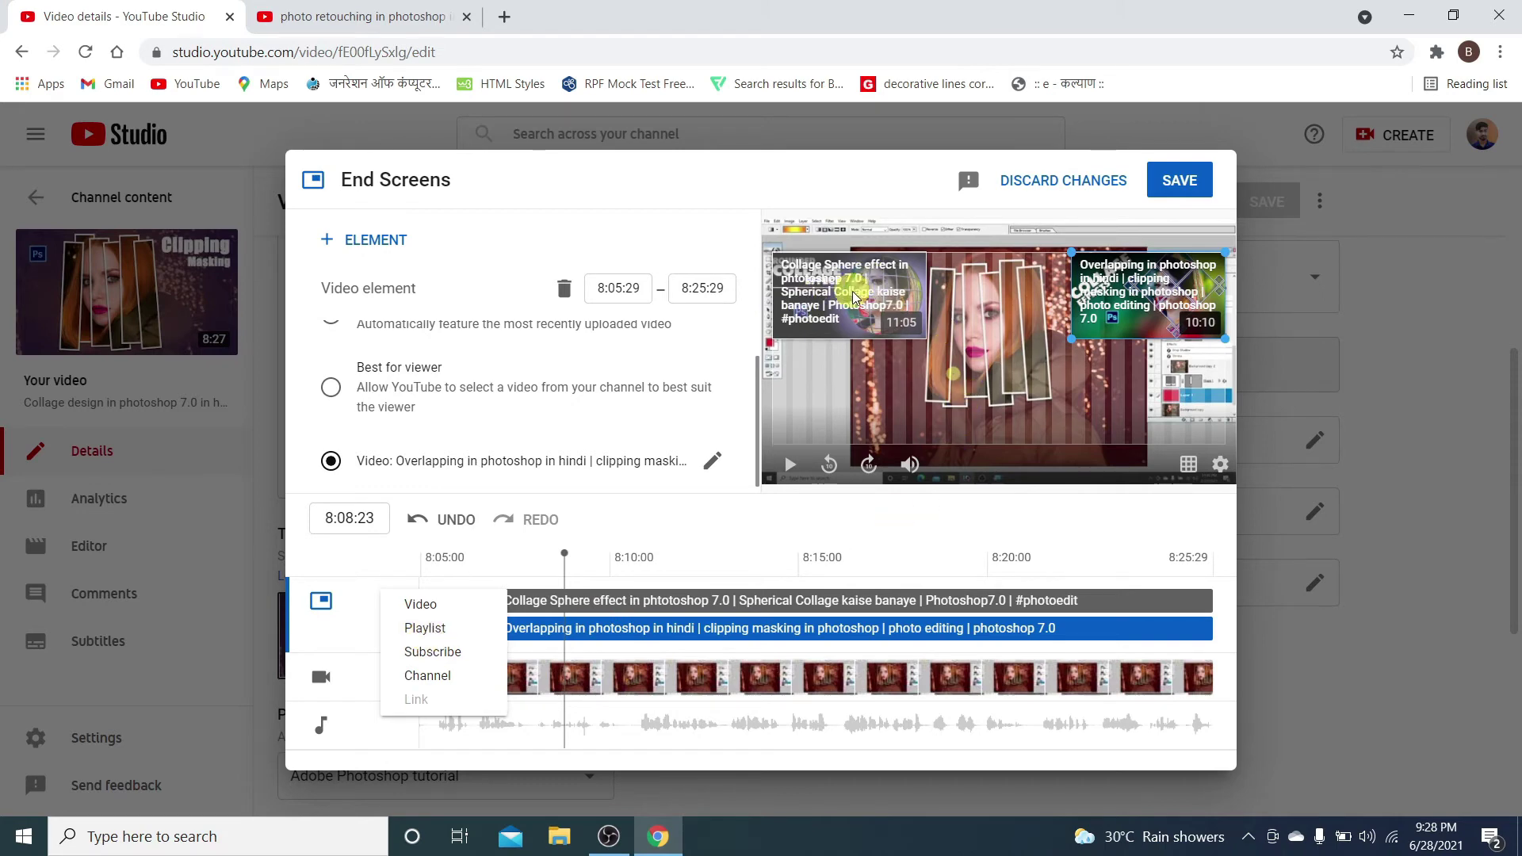
click(425, 627)
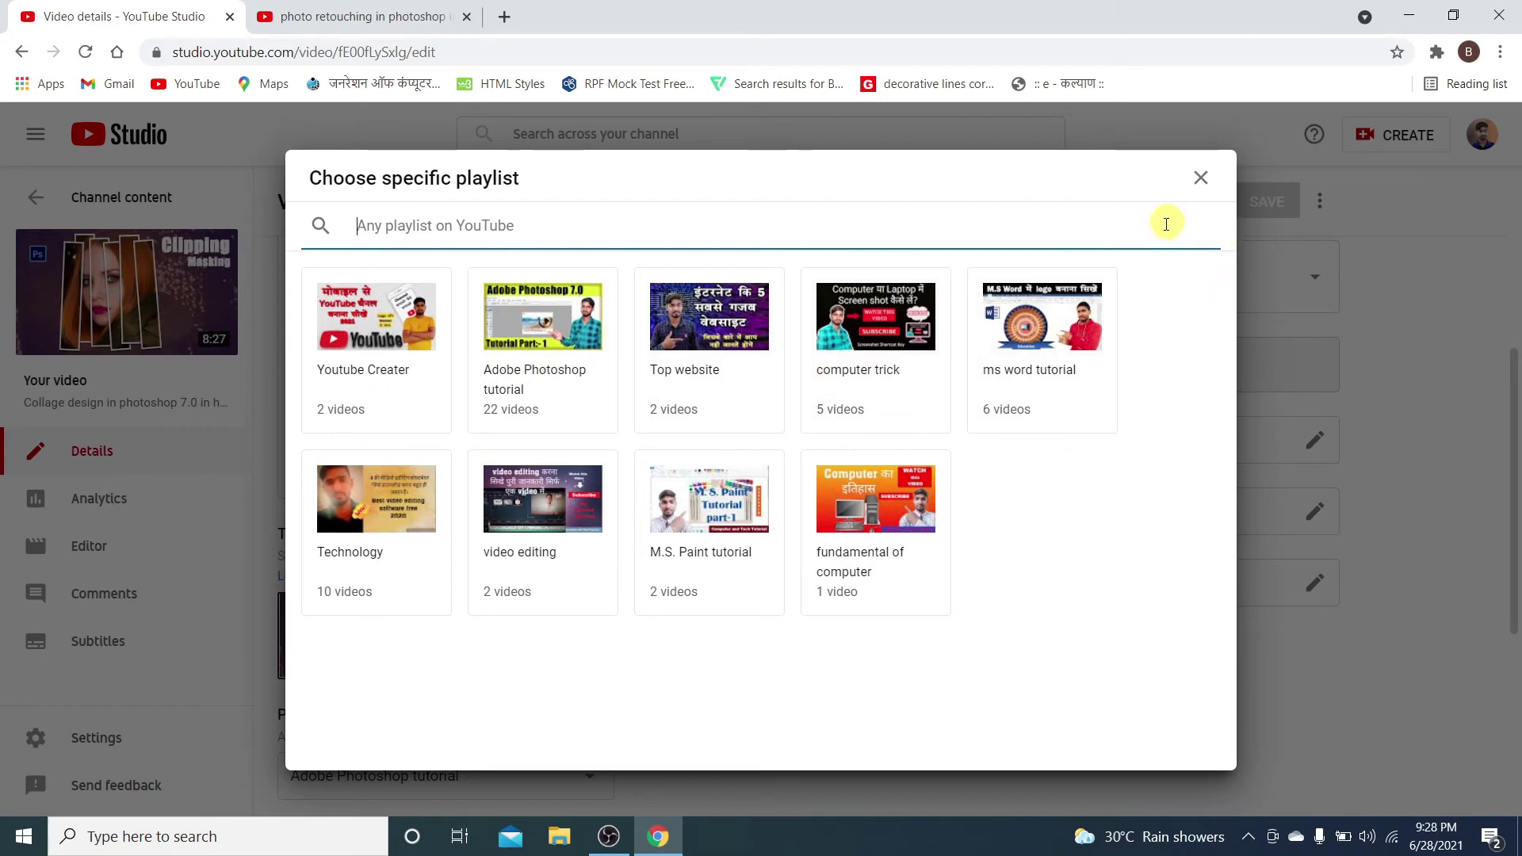
click(541, 344)
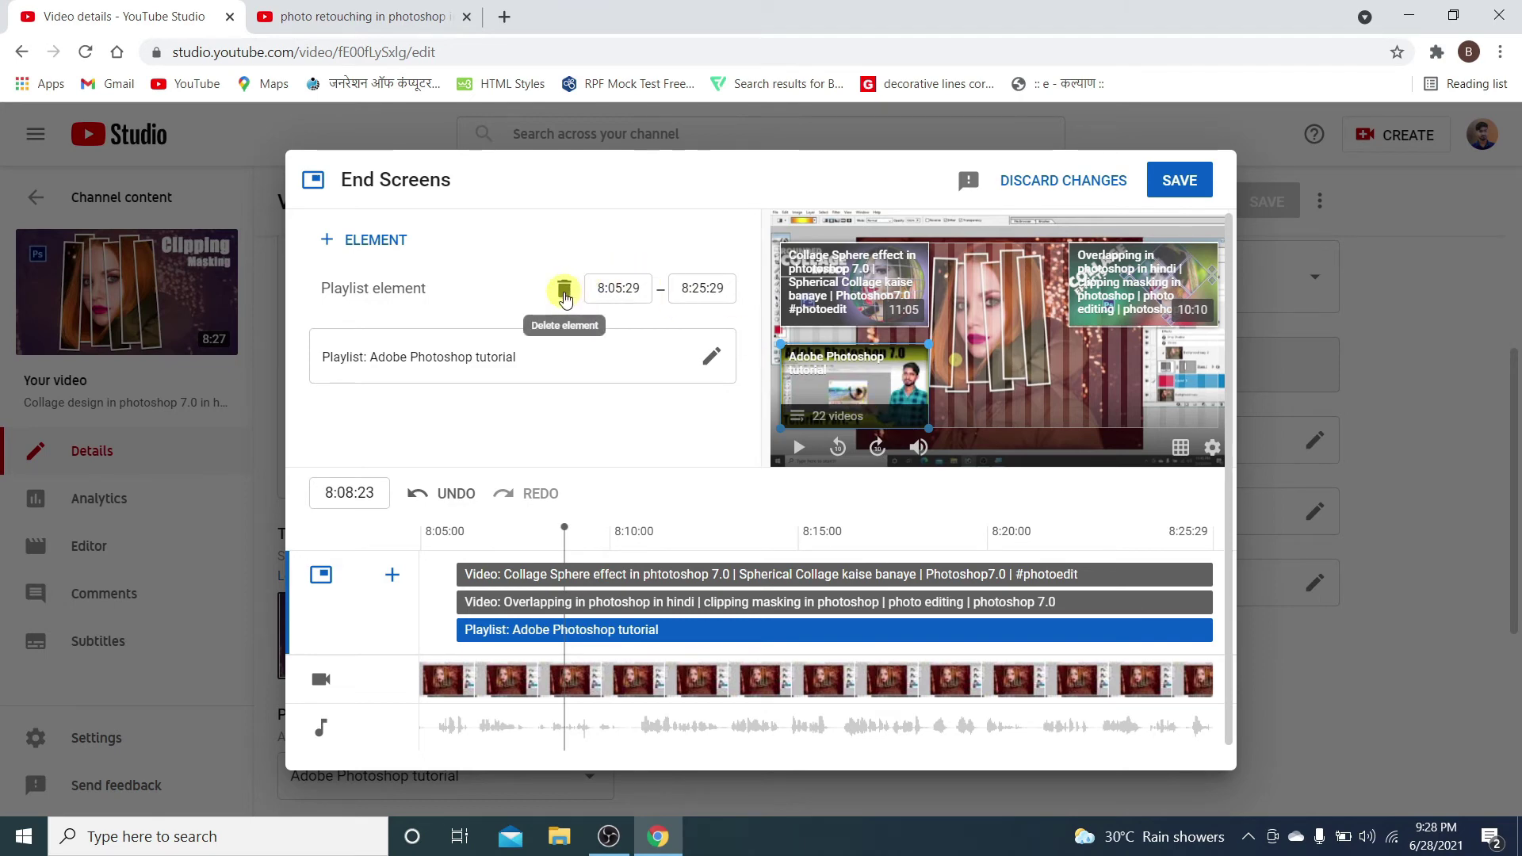
click(565, 290)
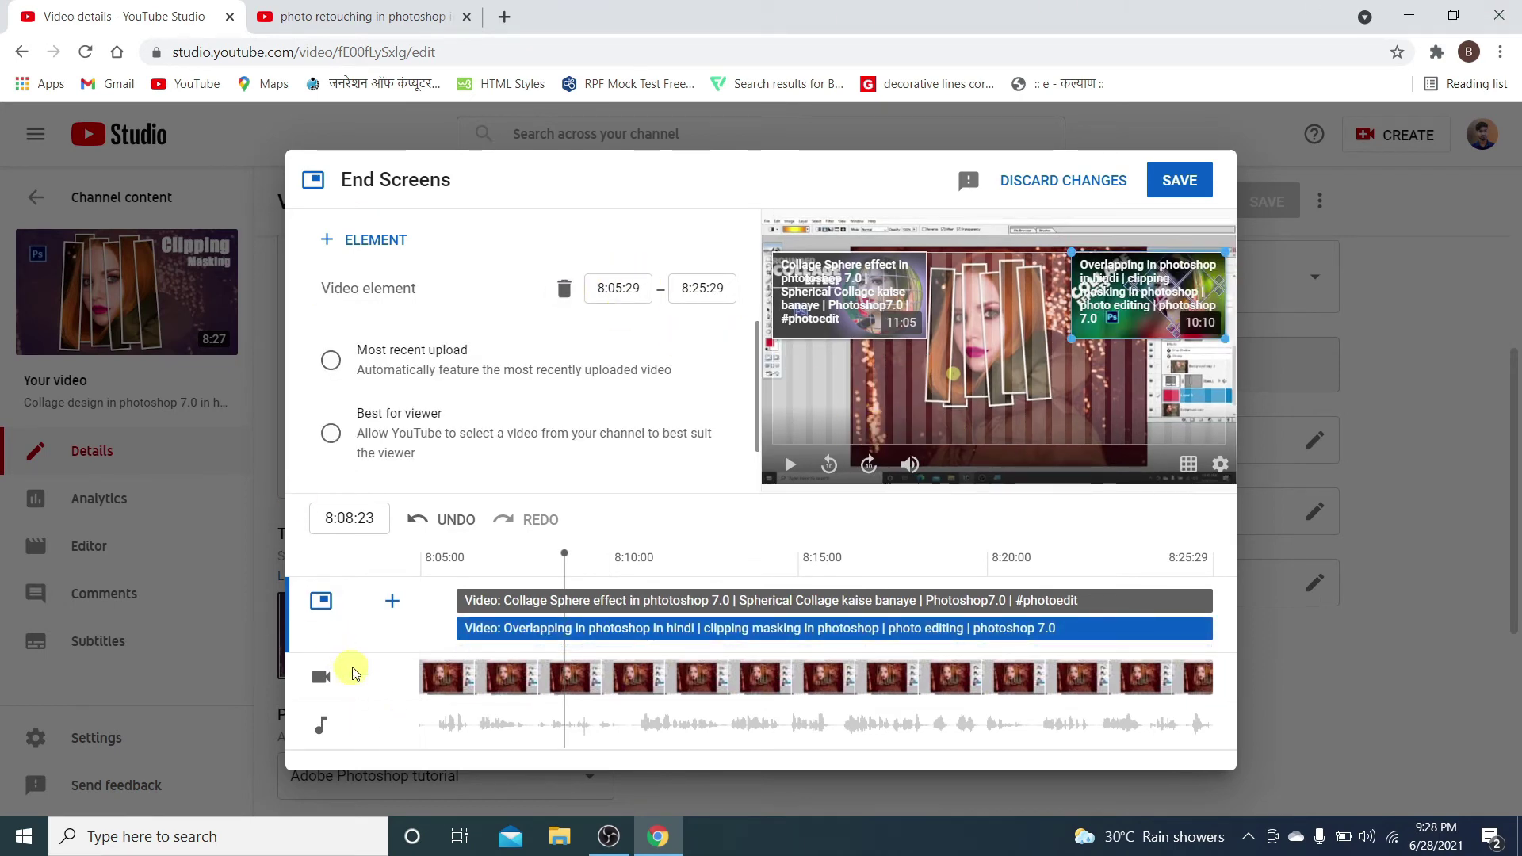
Add a subscribe element to the end screen at the lower centre of the video frame and hide its hovercard outline.
click(389, 606)
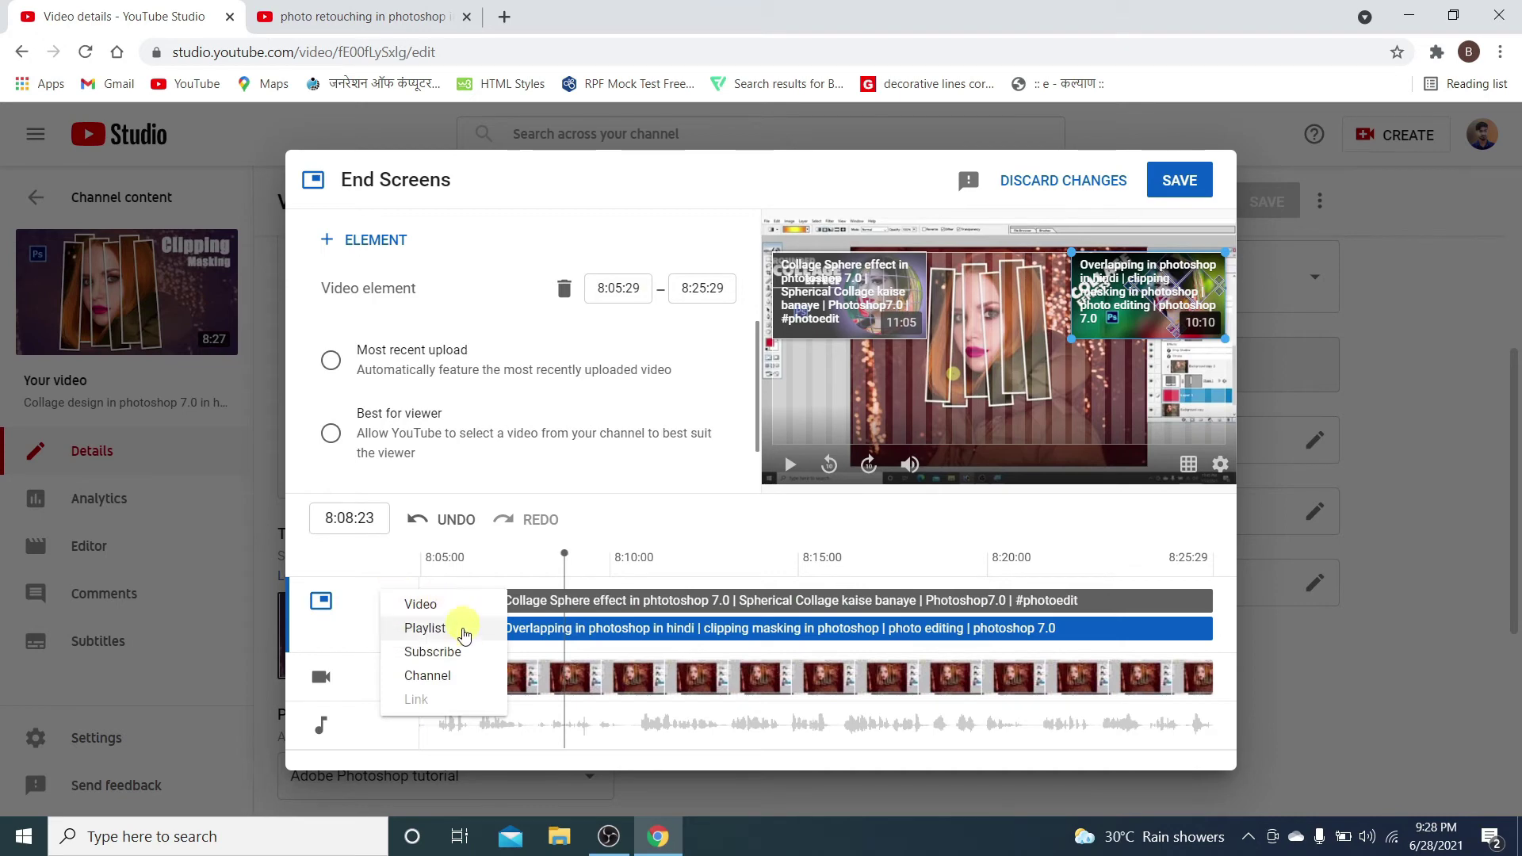
click(429, 653)
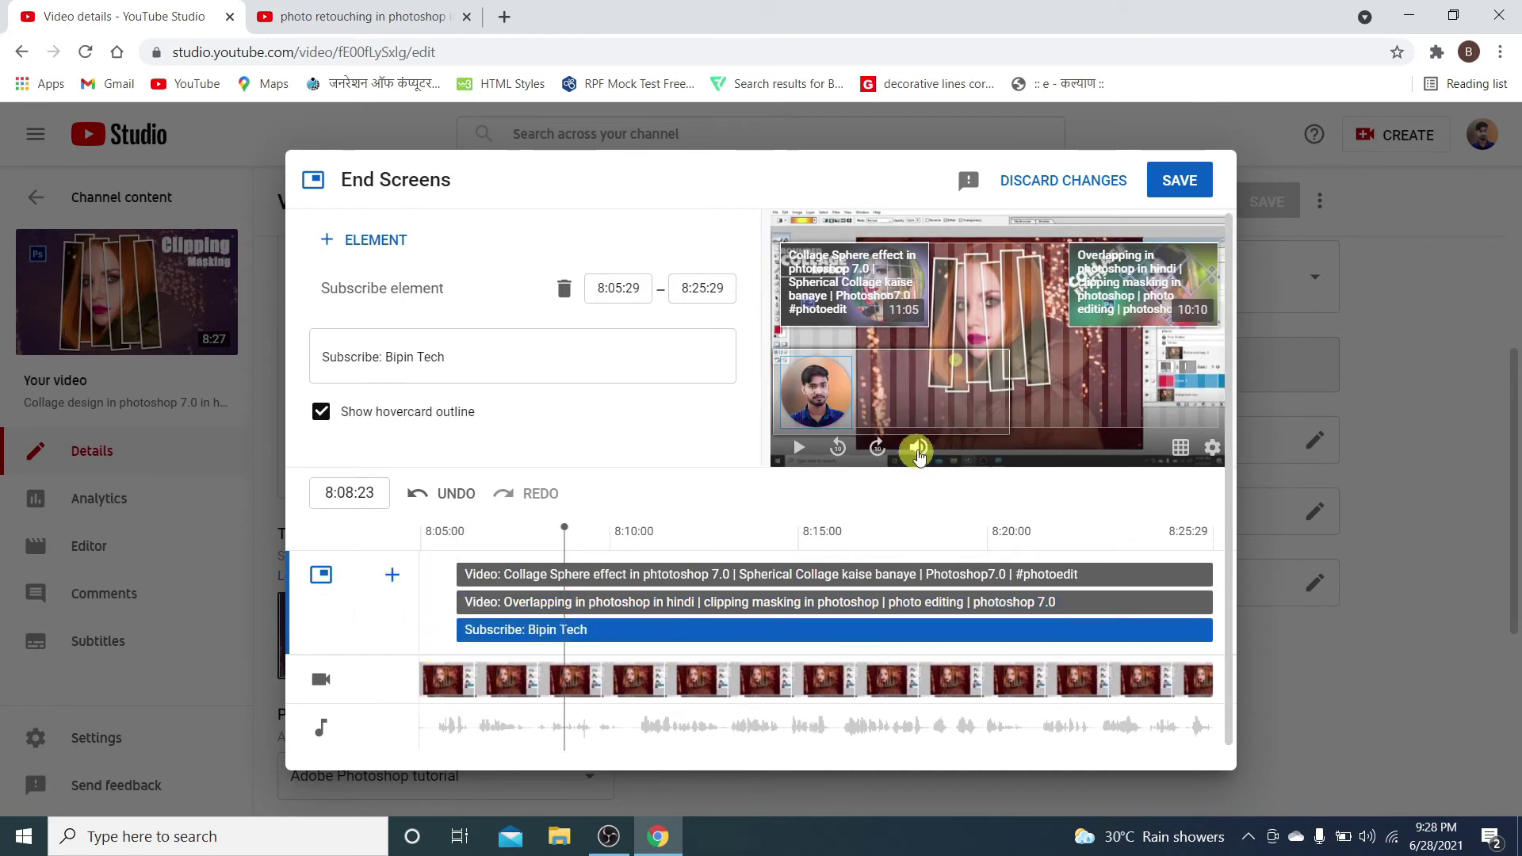
drag(830, 398, 1001, 392)
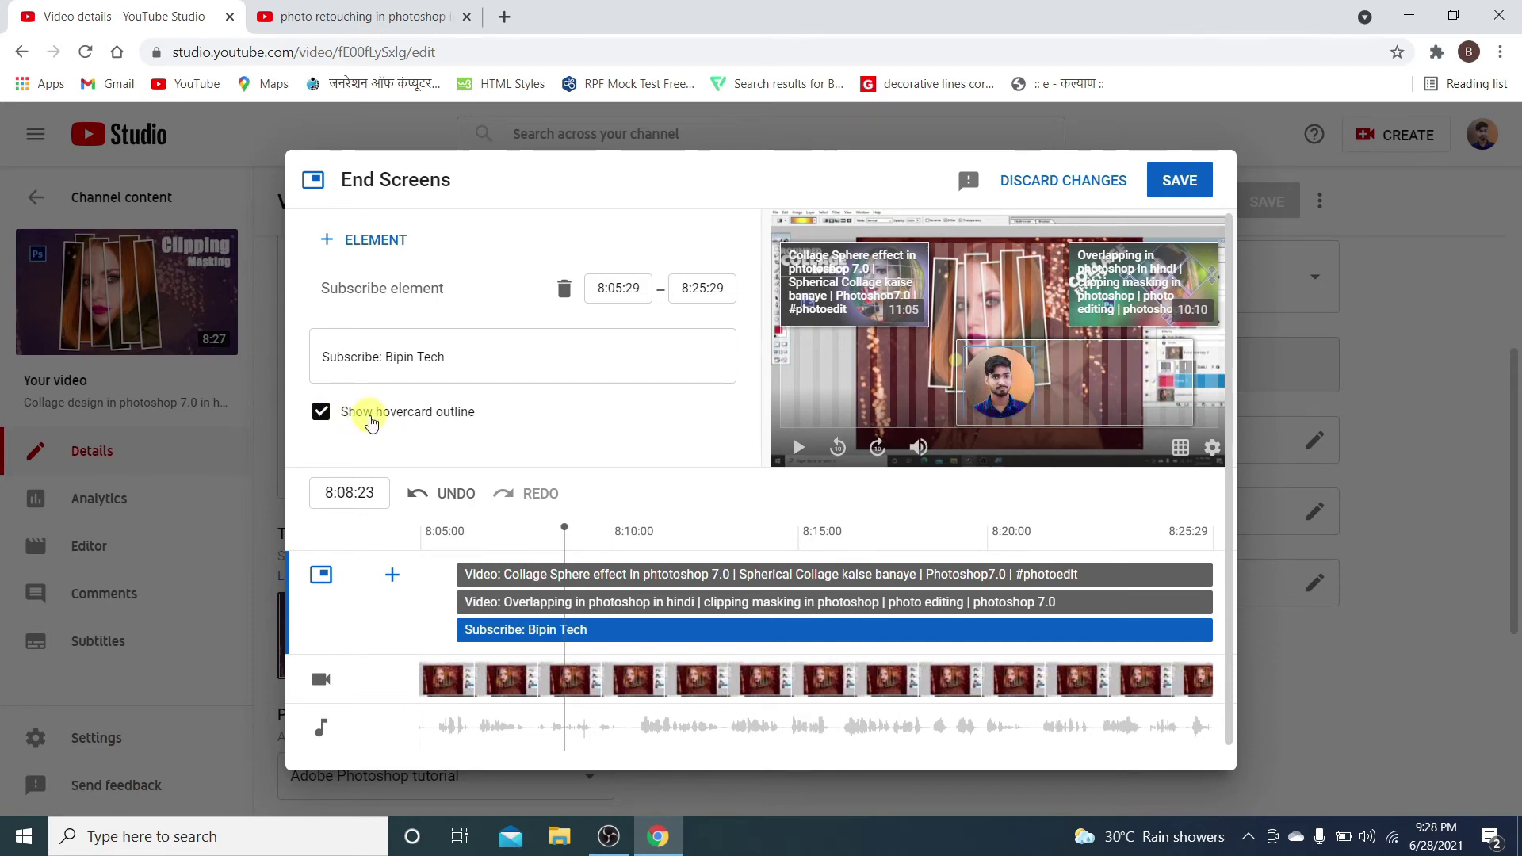
click(370, 422)
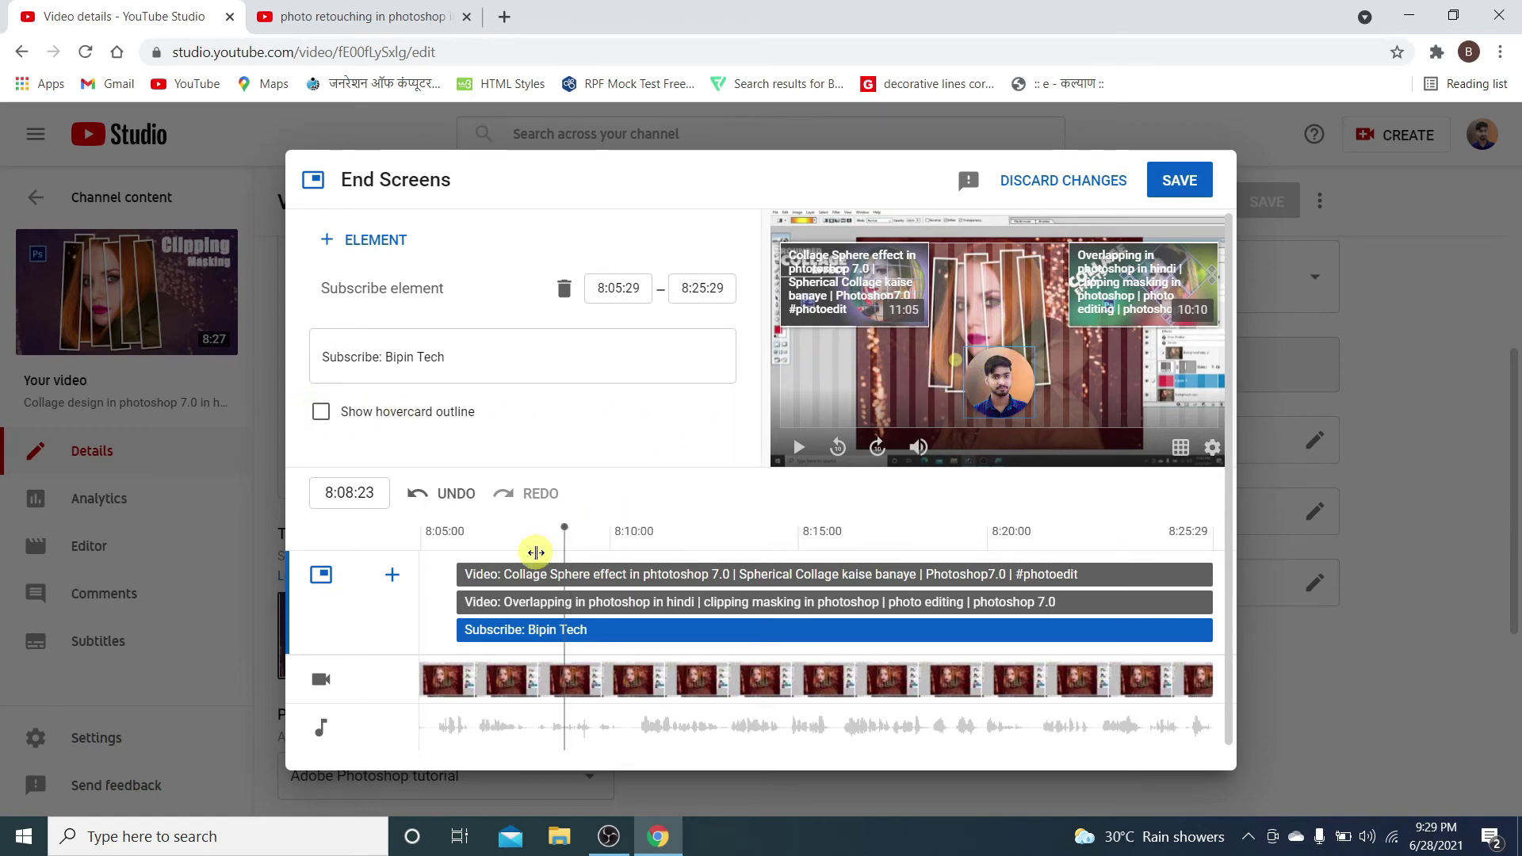
Stagger the start times of the end screen elements, with the subscribe element starting at 8:08:06, and save the end screen.
drag(564, 547, 542, 635)
click(798, 446)
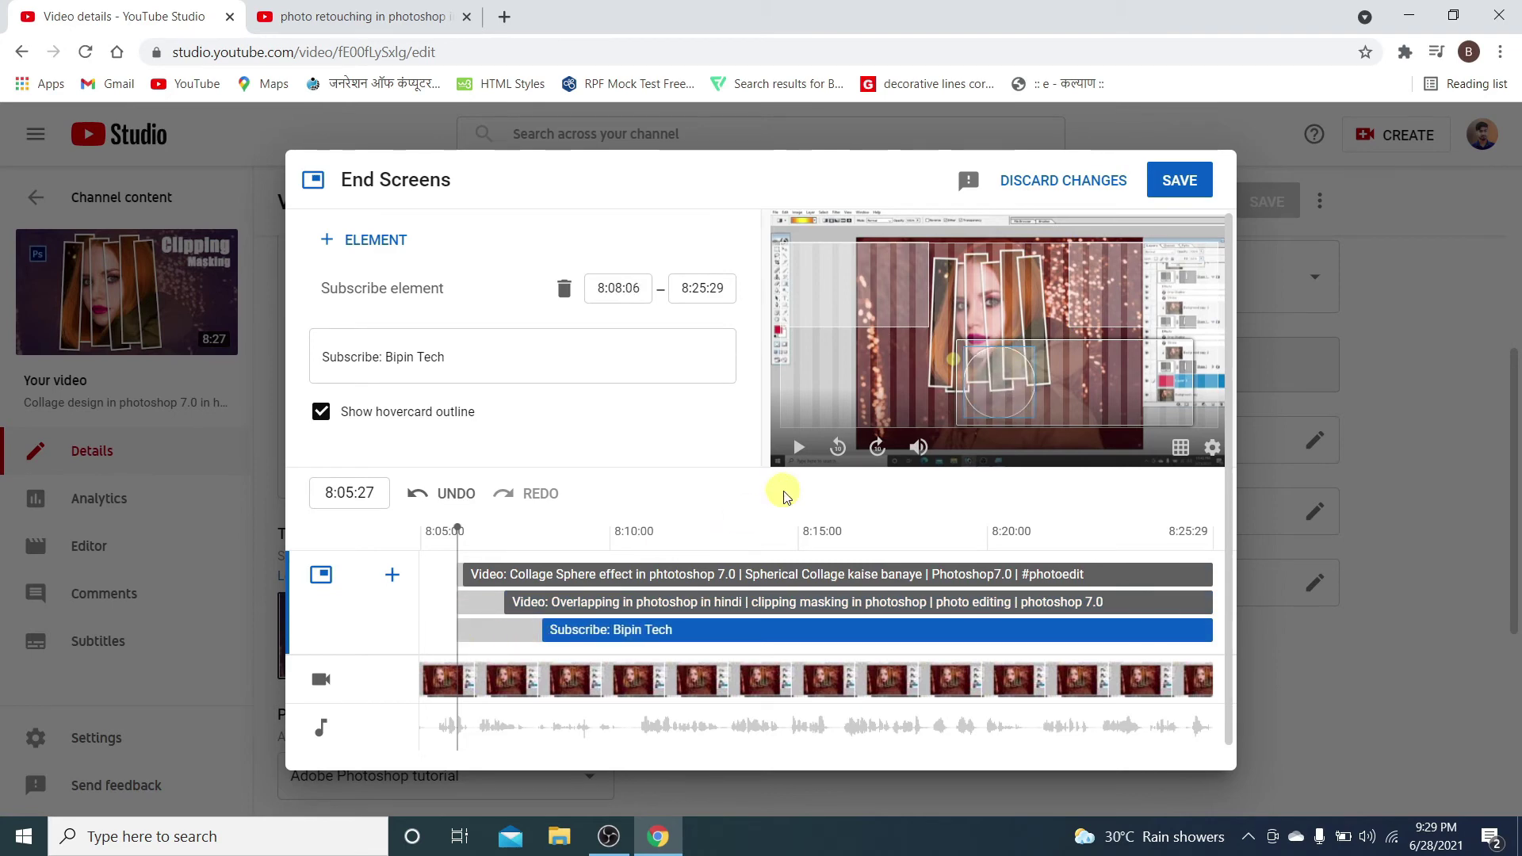
click(797, 448)
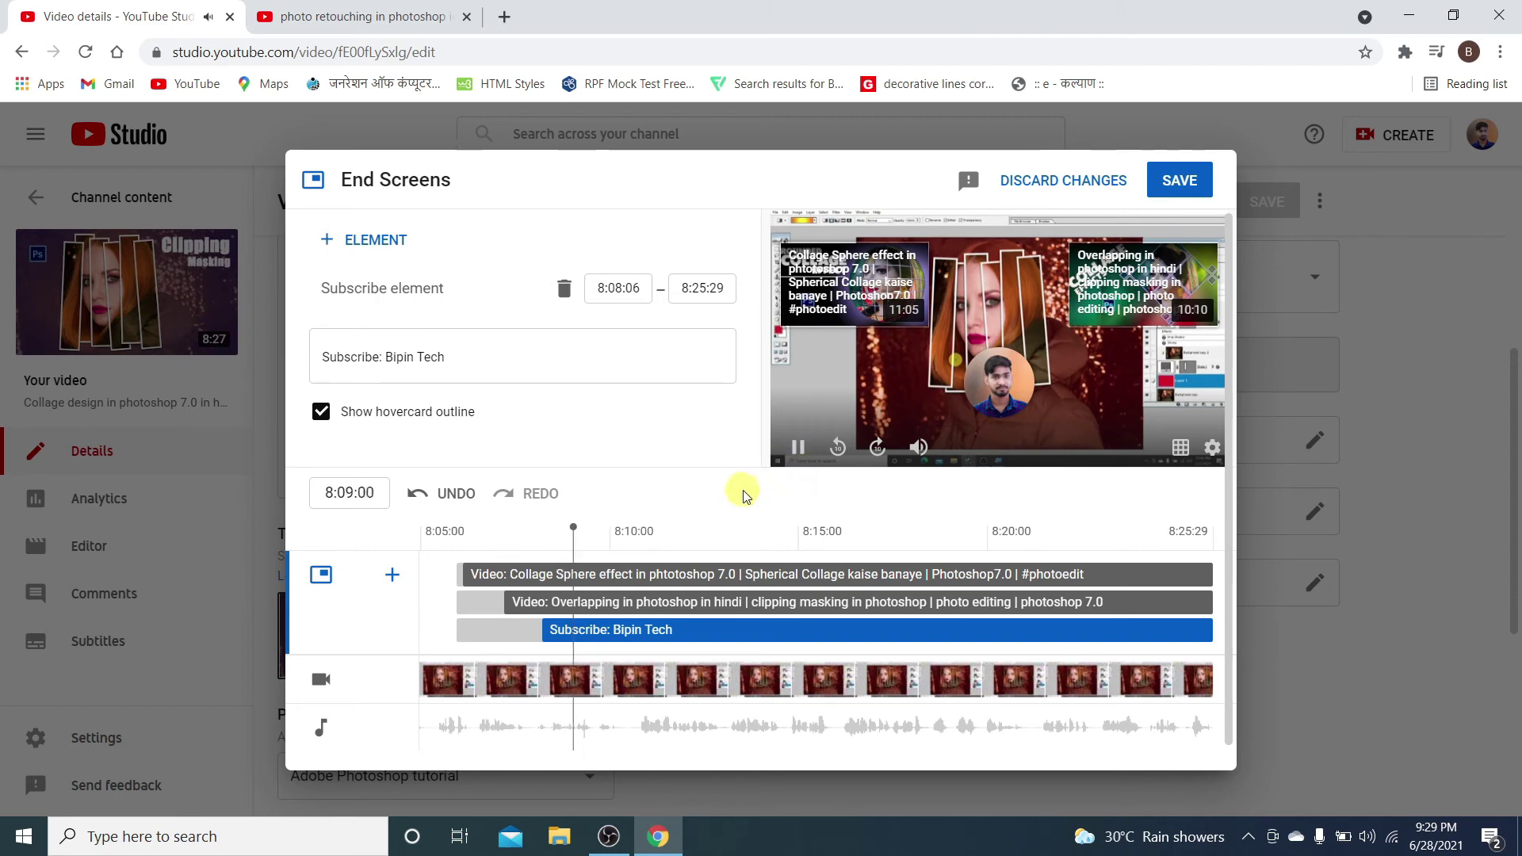
key(space)
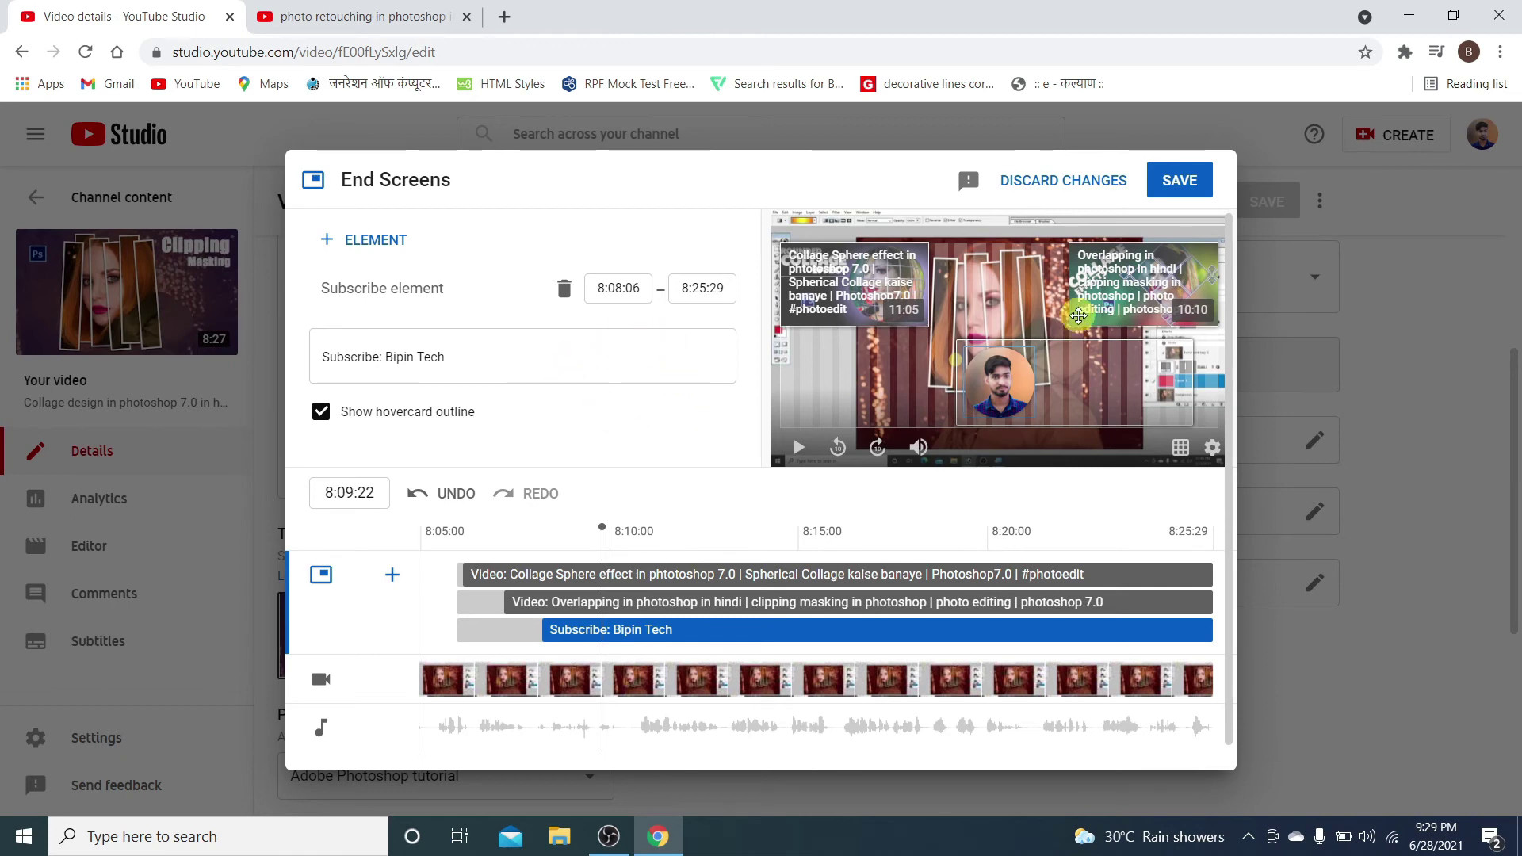
click(1178, 182)
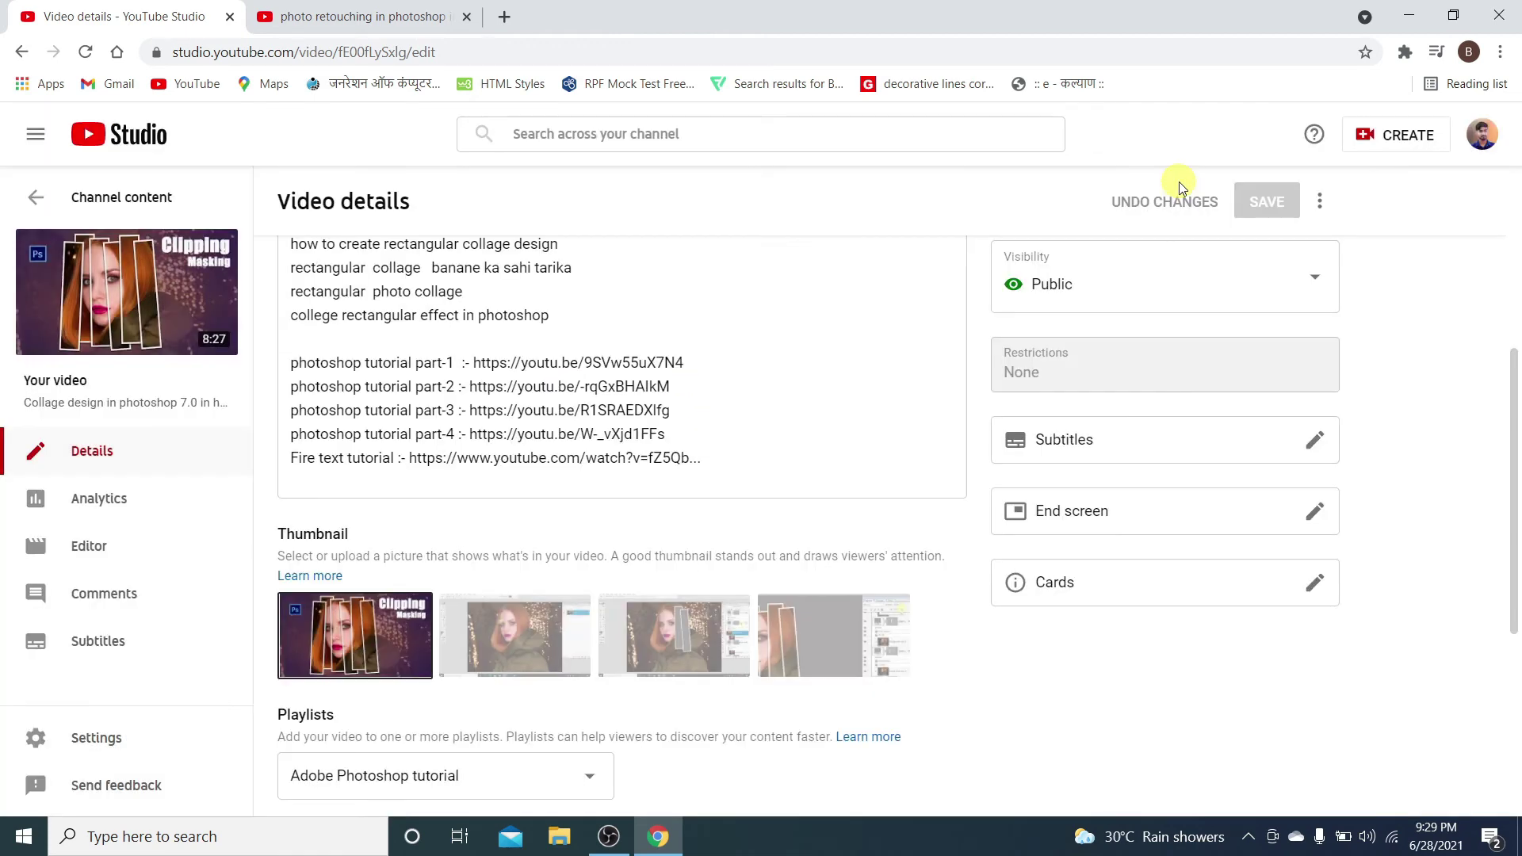
Open the "Collage design in photoshop 7.0 in hindi" video from the channel's videos and play its final seconds to check the end screen elements.
click(20, 55)
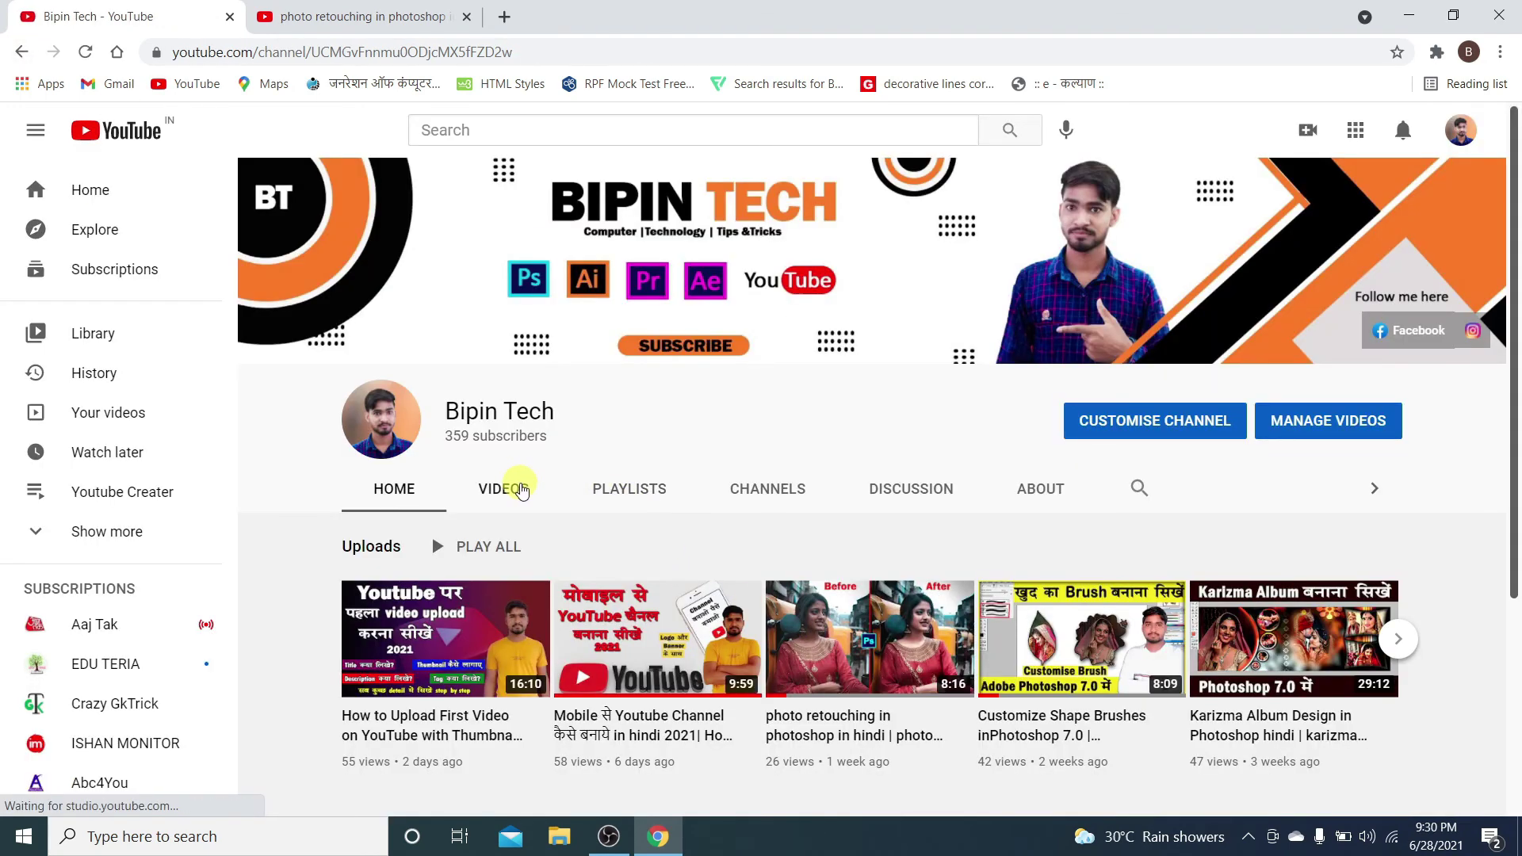
click(510, 486)
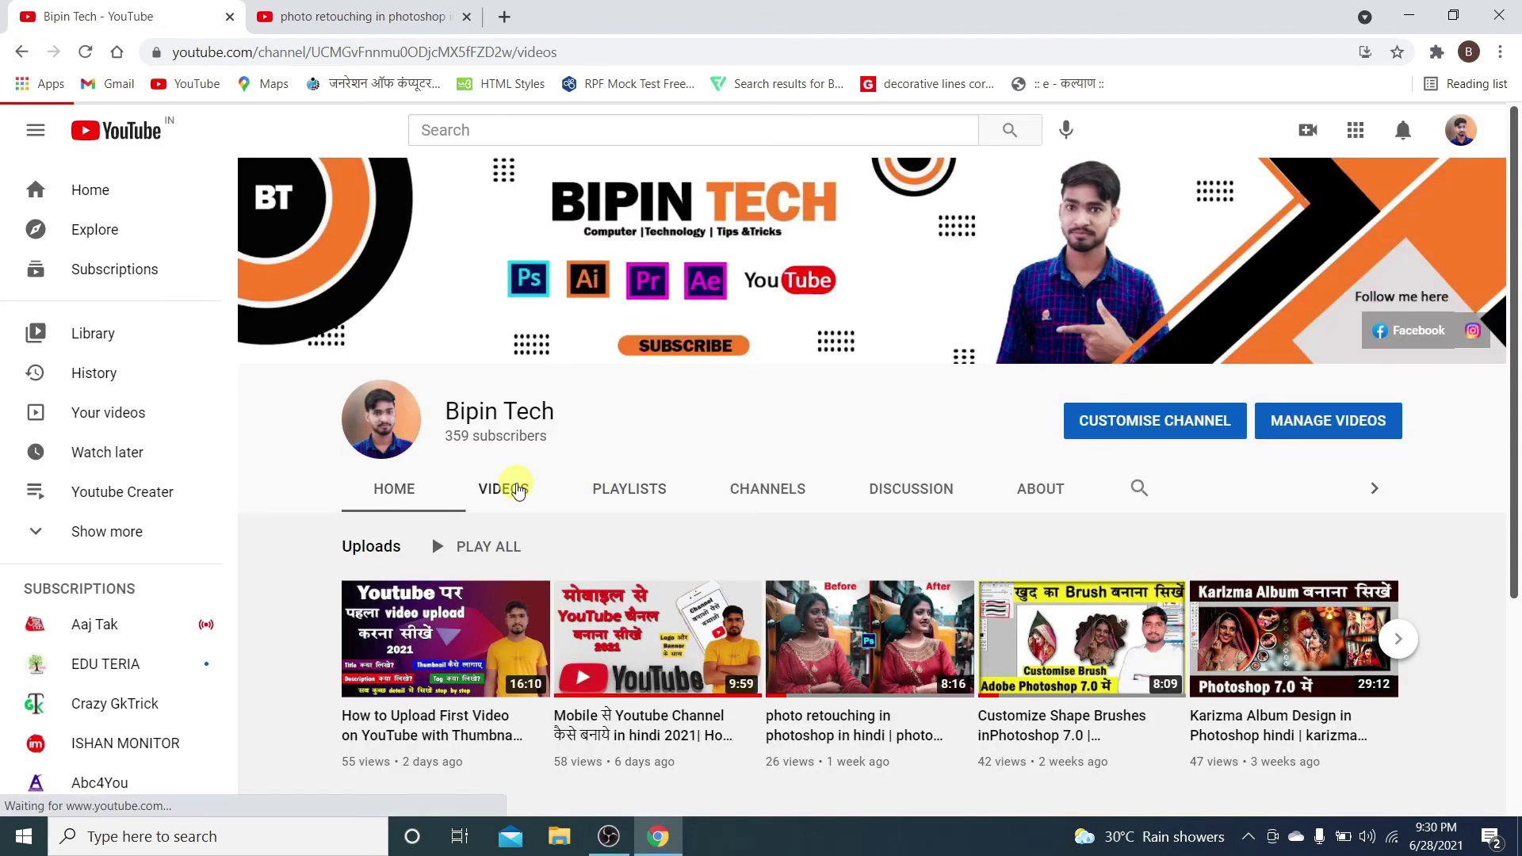
scroll(900, 473, down, 6)
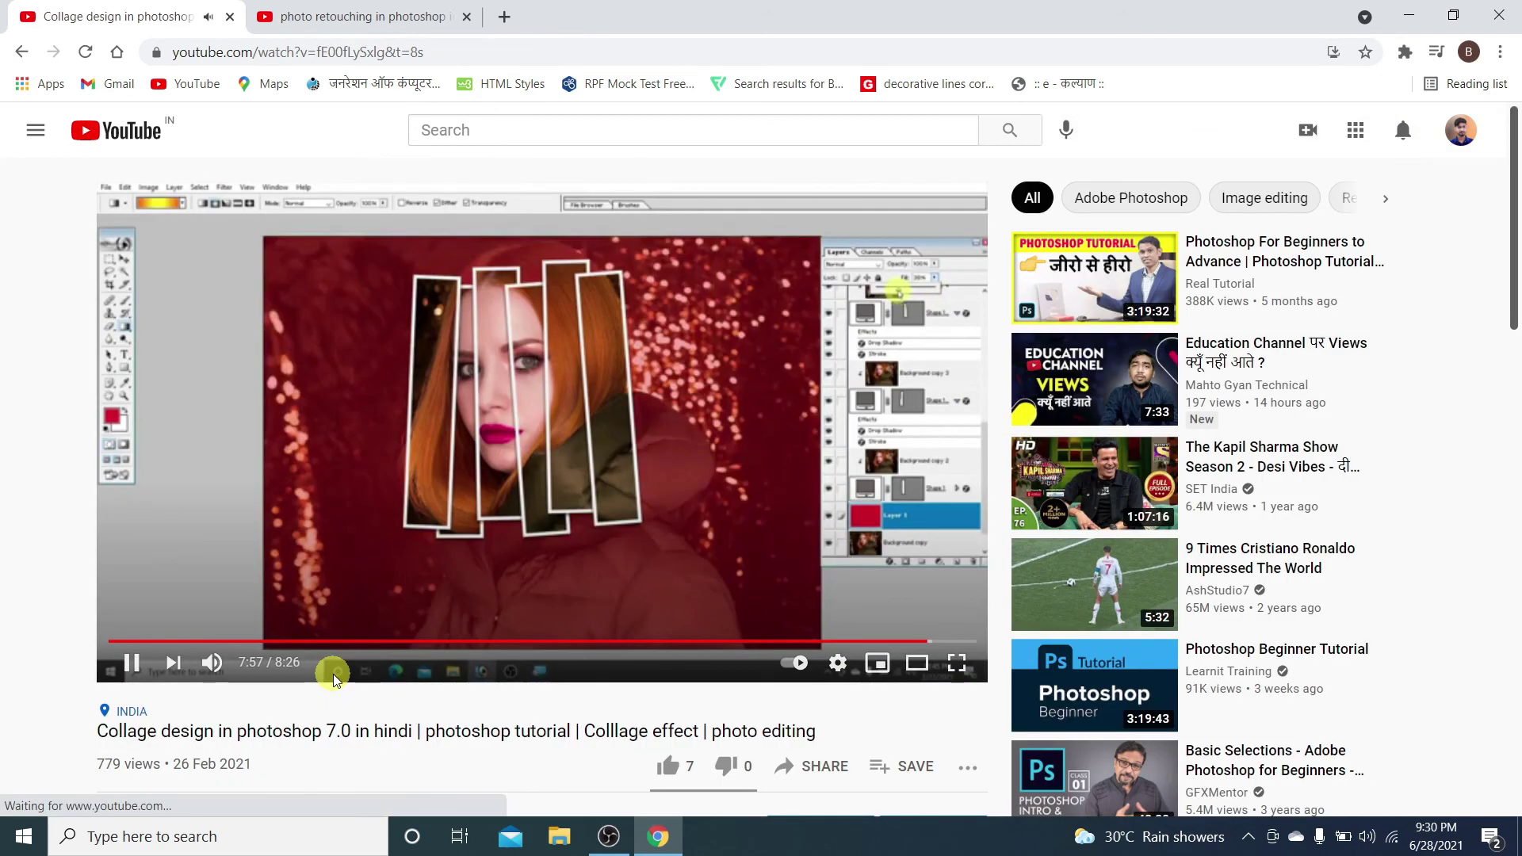
key(Right)
key(Right)
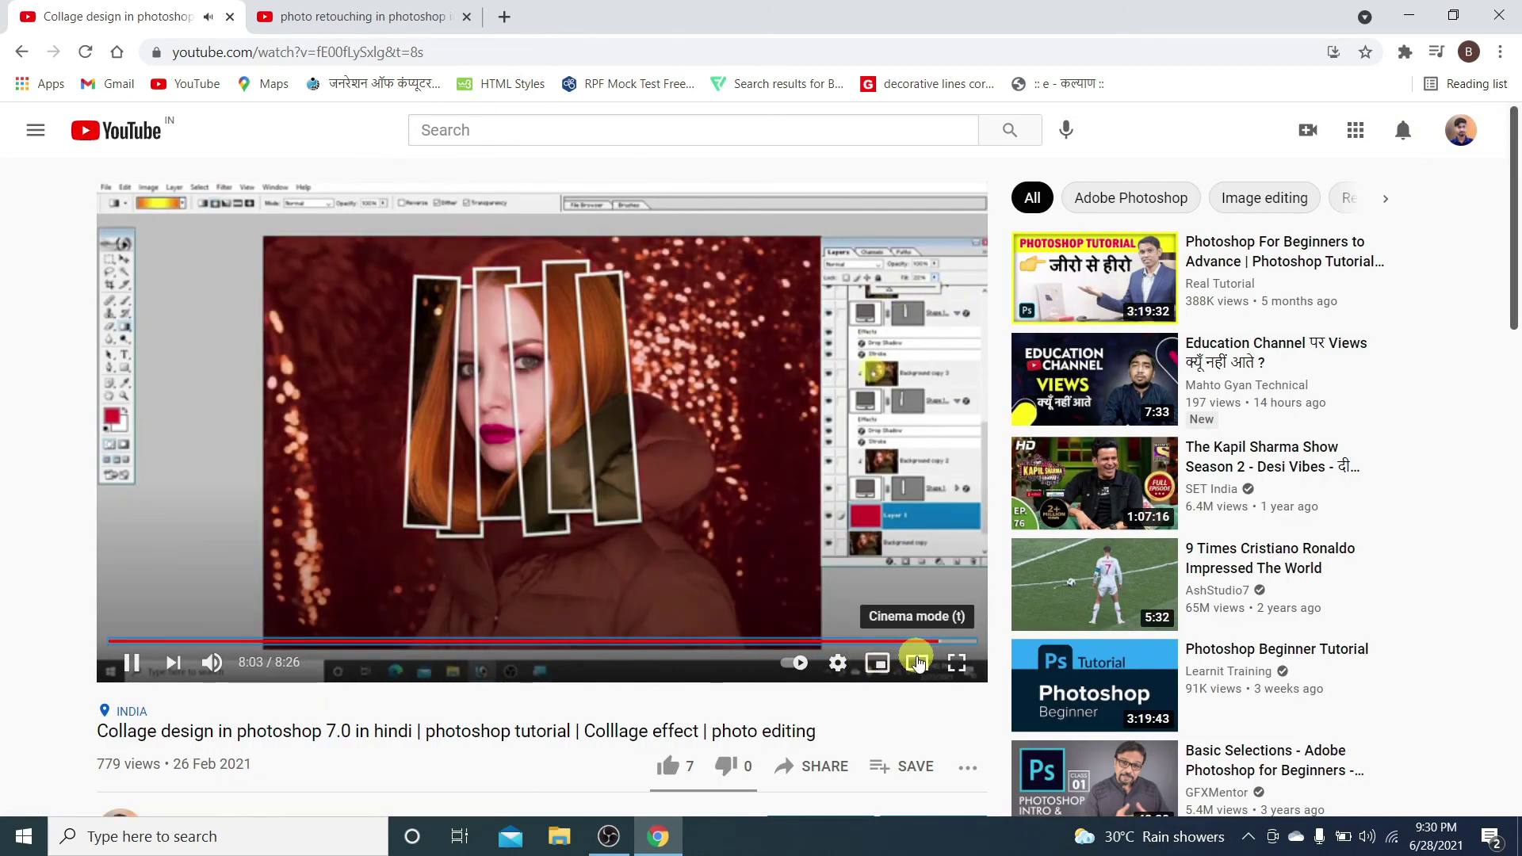
key(Left)
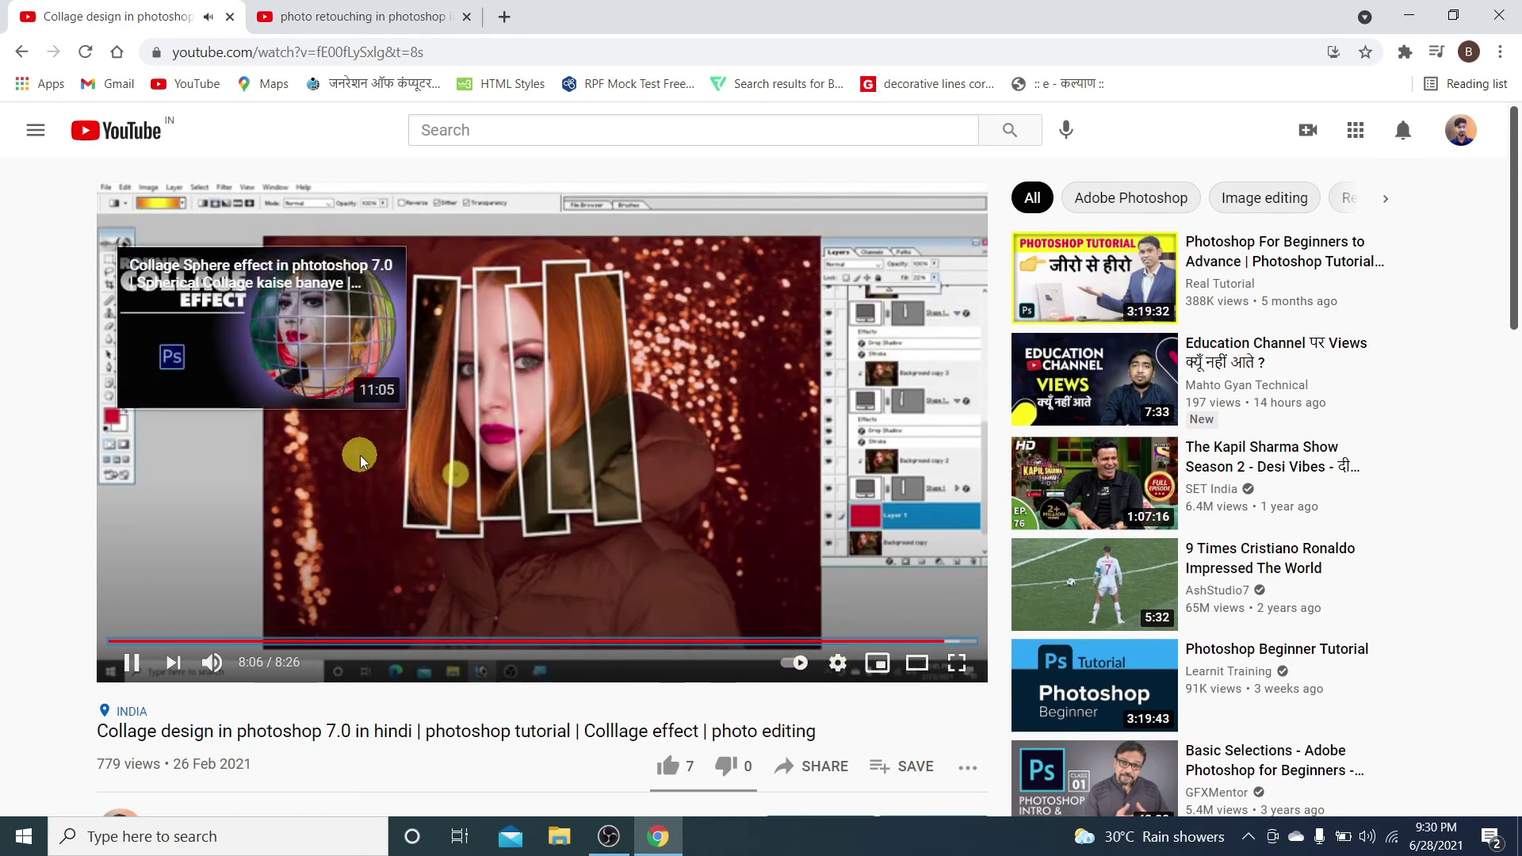
click(349, 483)
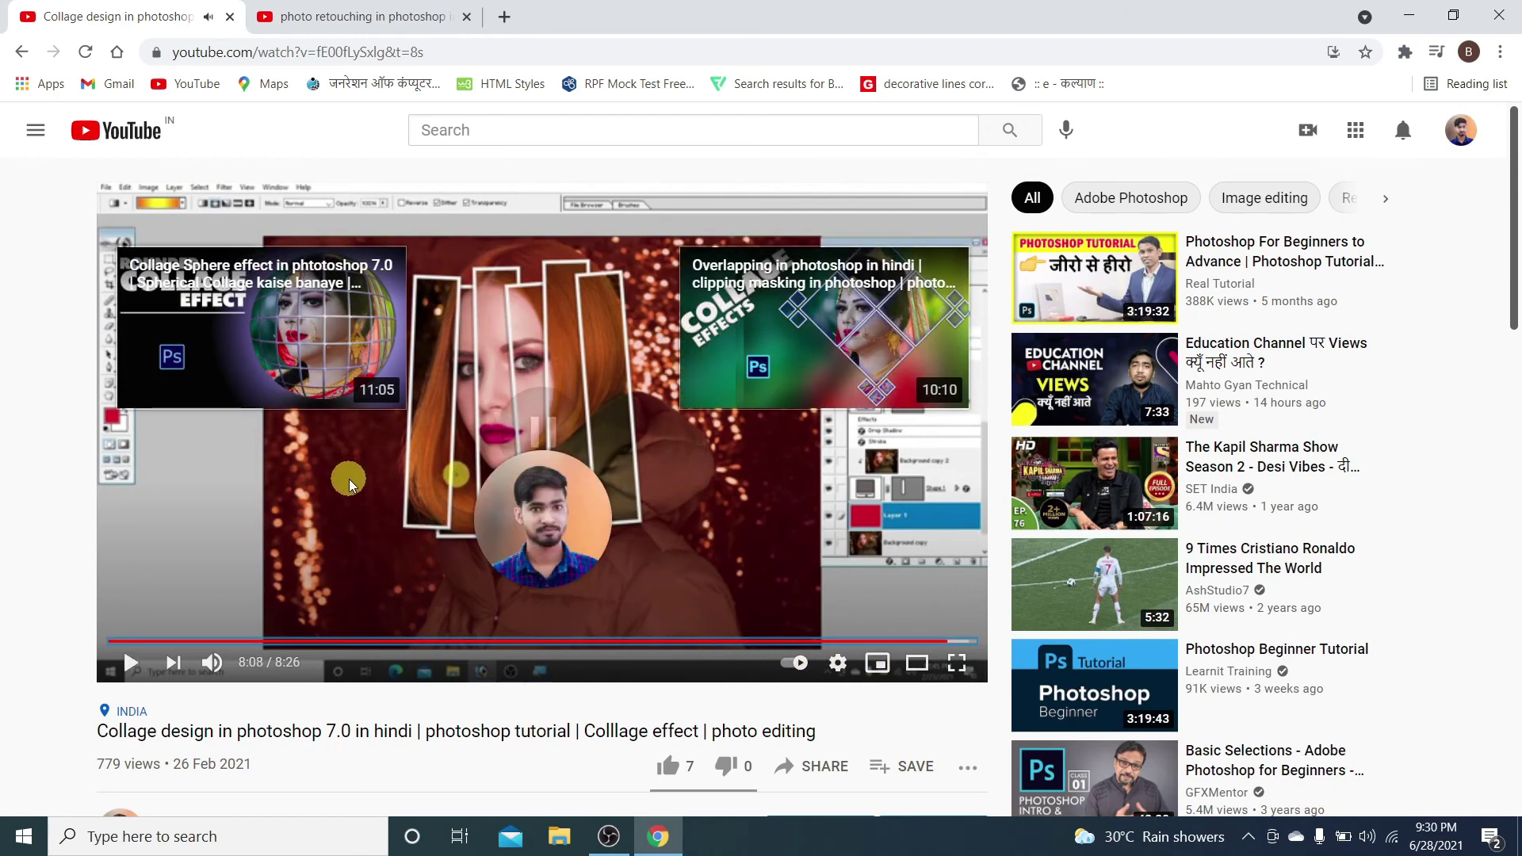